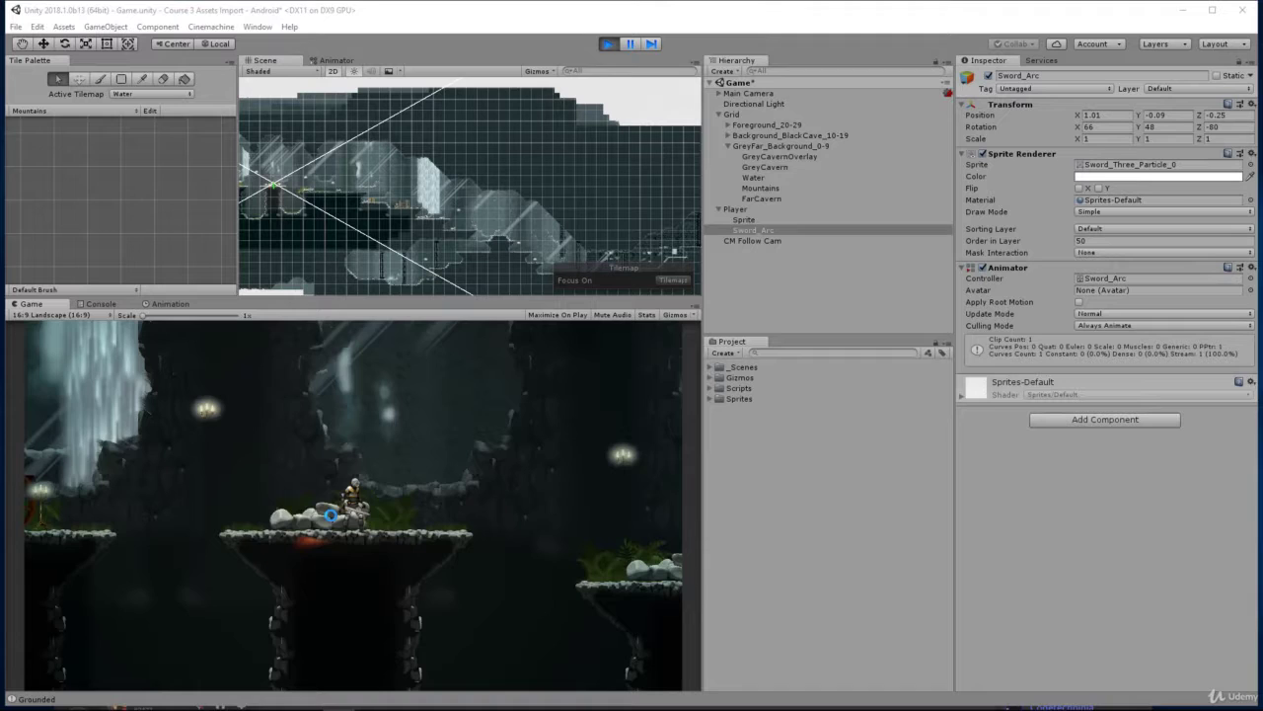
- Play-test the character: swing, run right, jump, turn left and swing to watch the Sword_Arc
{"action": "left_click", "coordinate": [355, 515]}
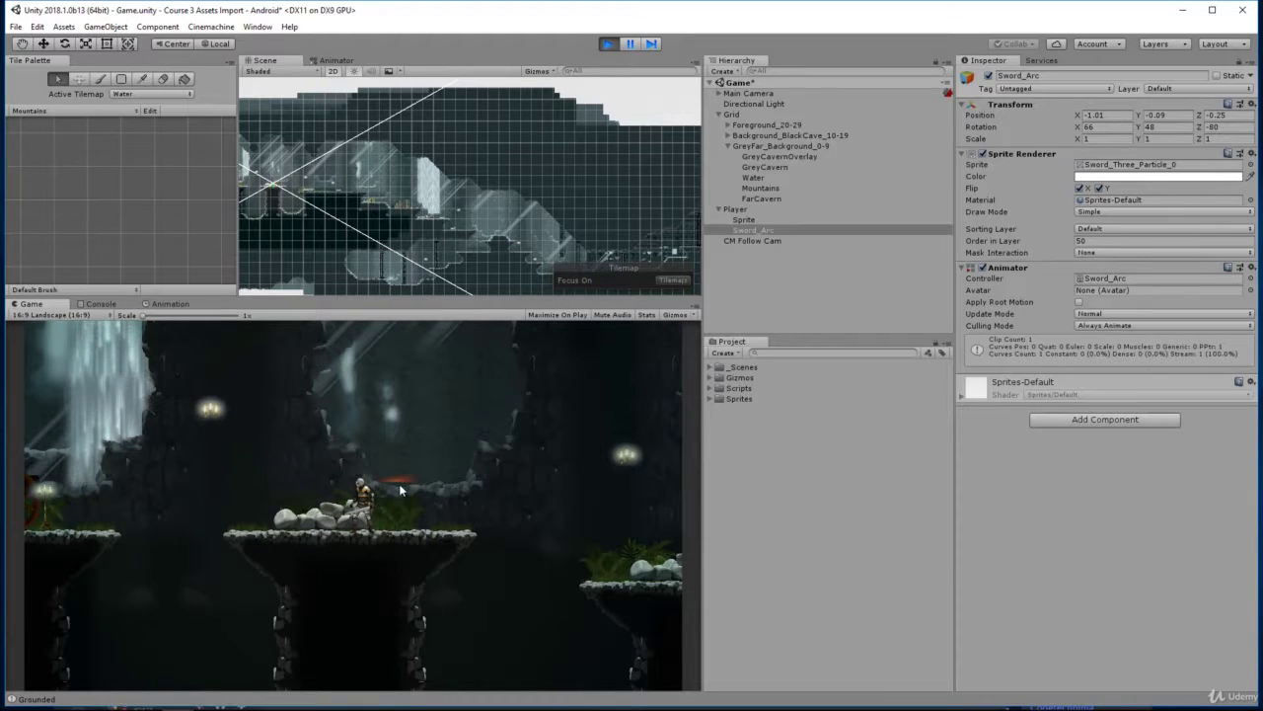
{"action": "left_click", "coordinate": [398, 483]}
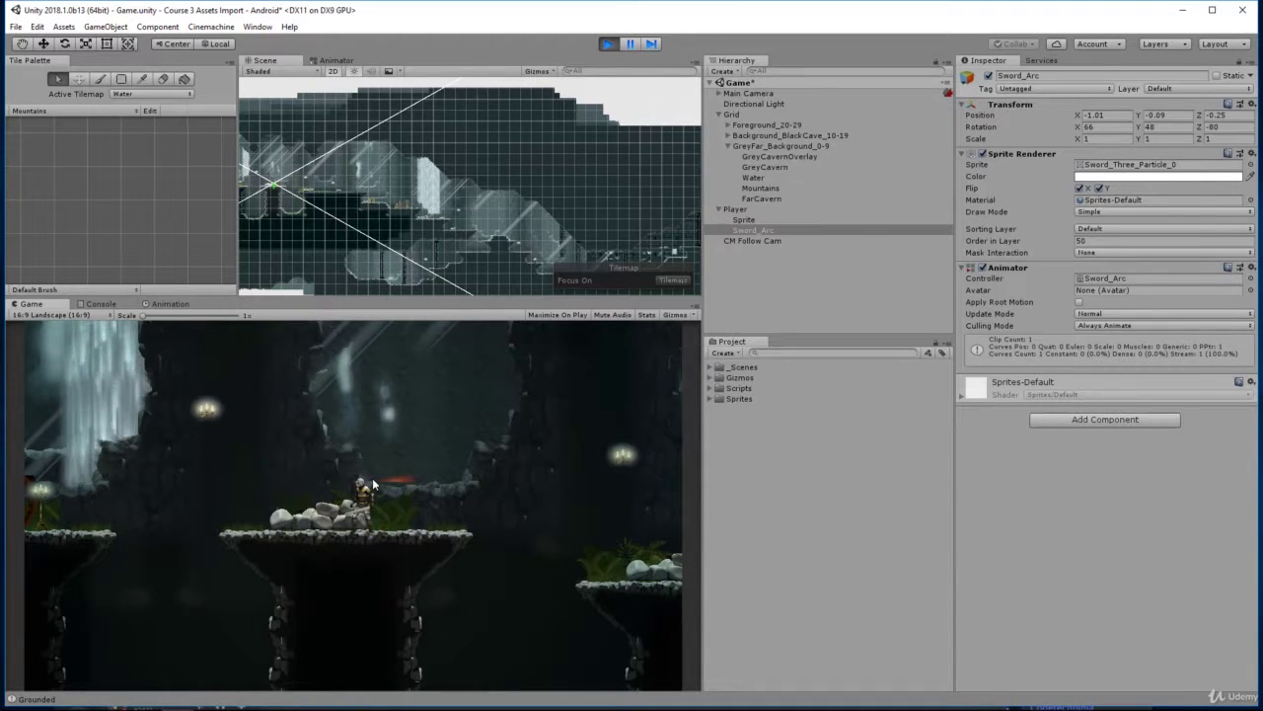
{"action": "key", "text": "Right"}
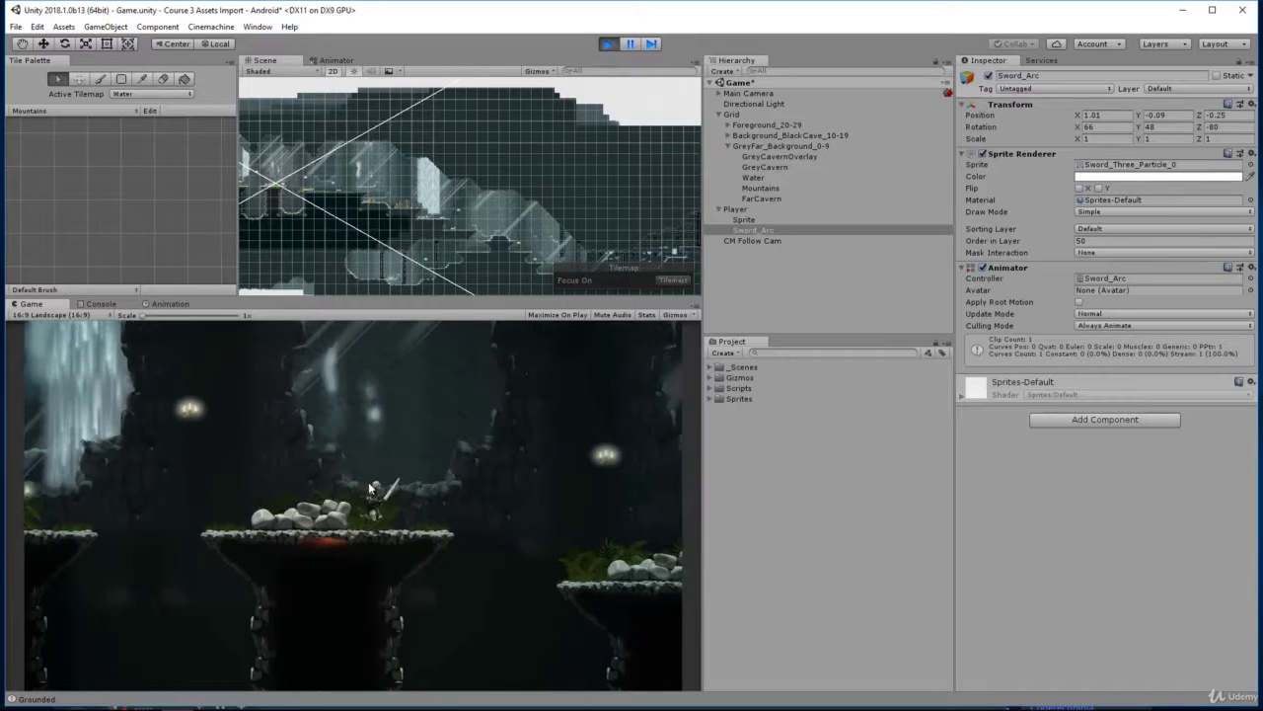
{"action": "key", "text": "space"}
{"action": "key", "text": "Left"}
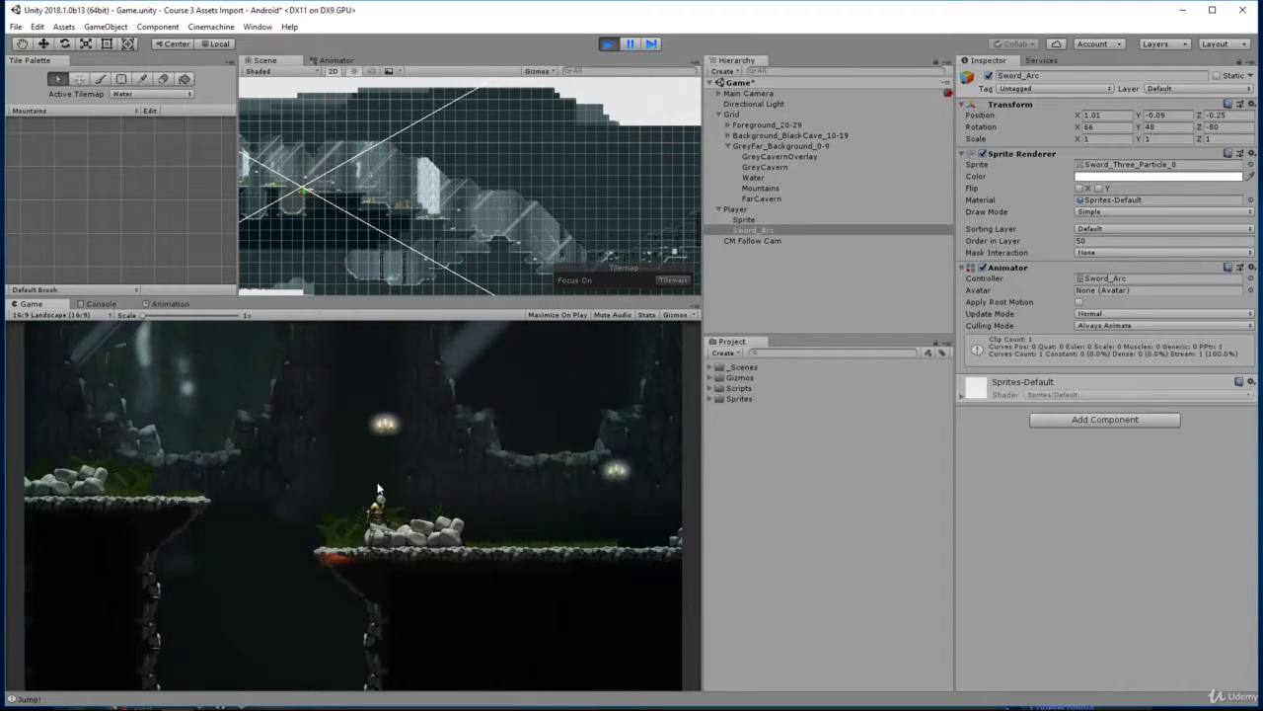
{"action": "left_click", "coordinate": [377, 481]}
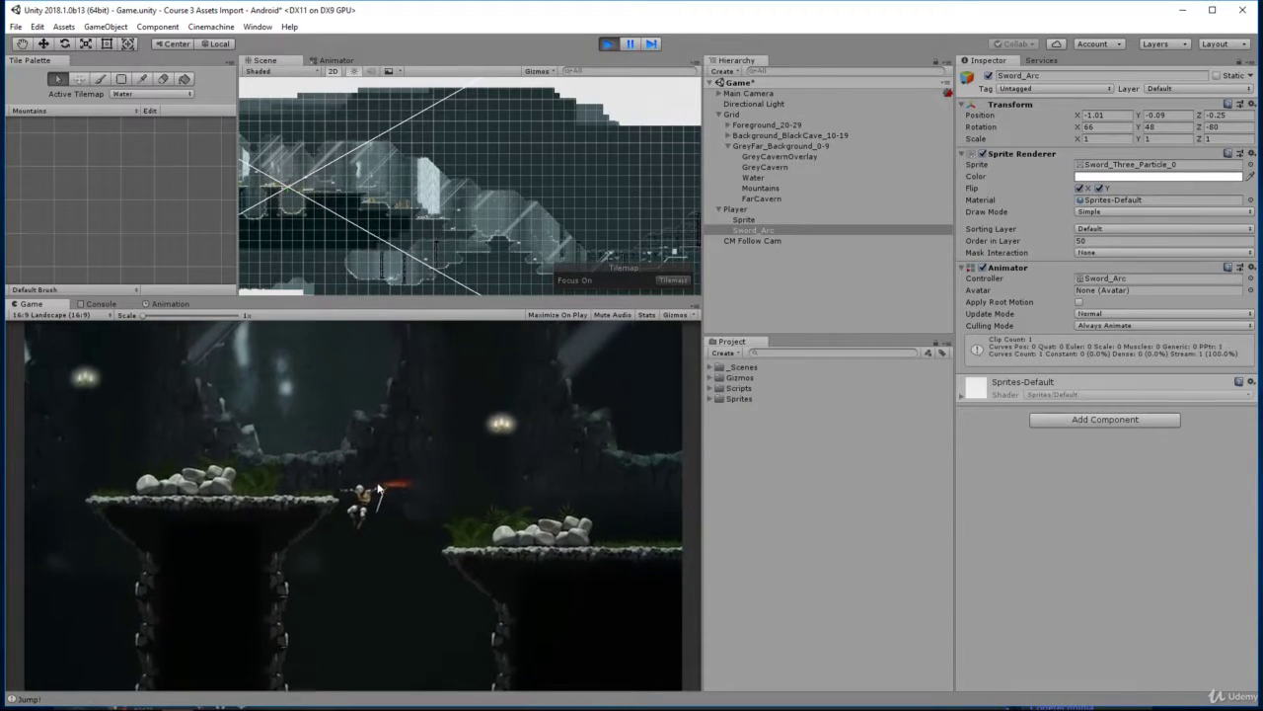
- Stop Play, set the Sword_Arc sprite colour alpha to 0 and check the Game view
{"action": "left_click", "coordinate": [609, 45]}
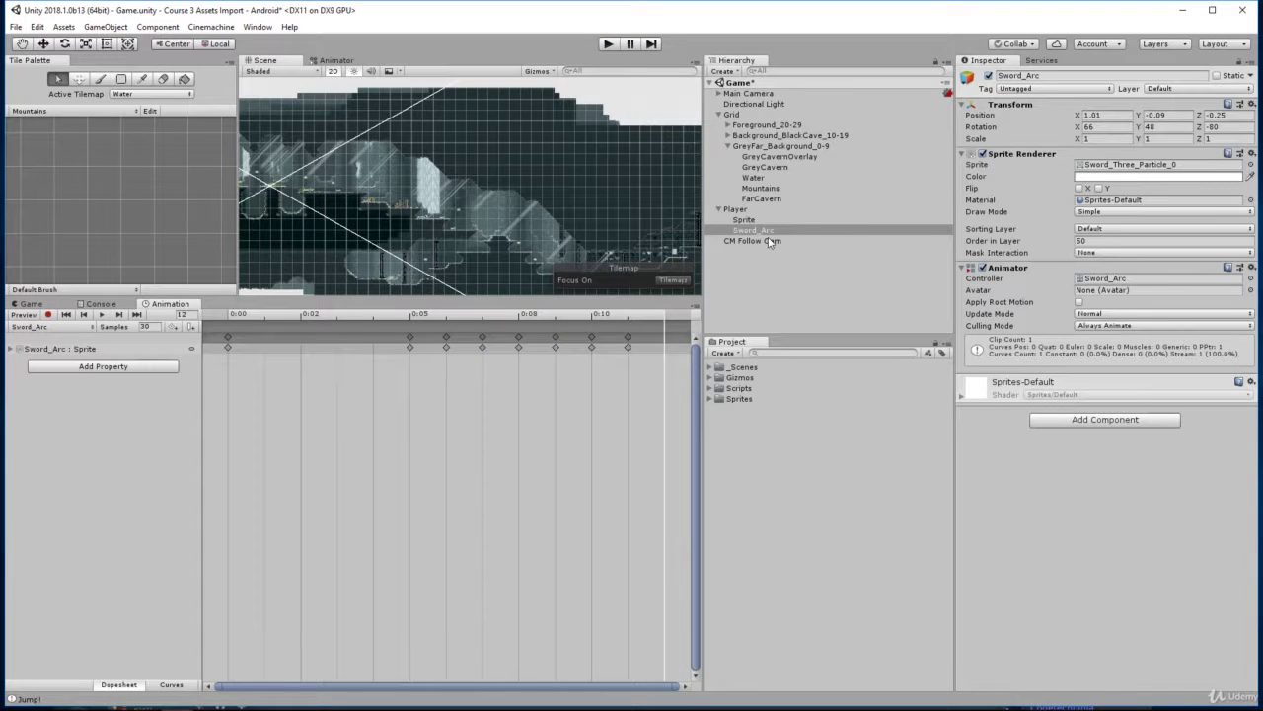
{"action": "left_click", "coordinate": [1098, 177]}
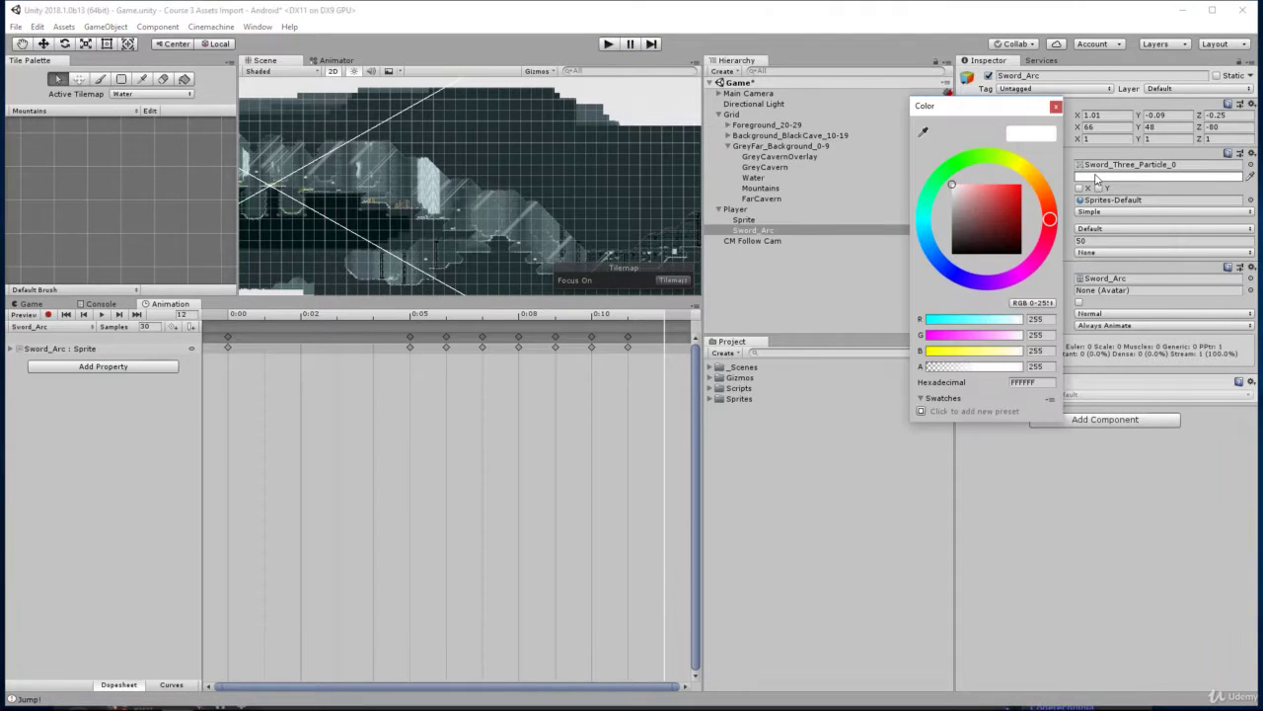
{"action": "left_click", "coordinate": [1046, 367]}
{"action": "type", "text": "0"}
{"action": "left_click", "coordinate": [1055, 106]}
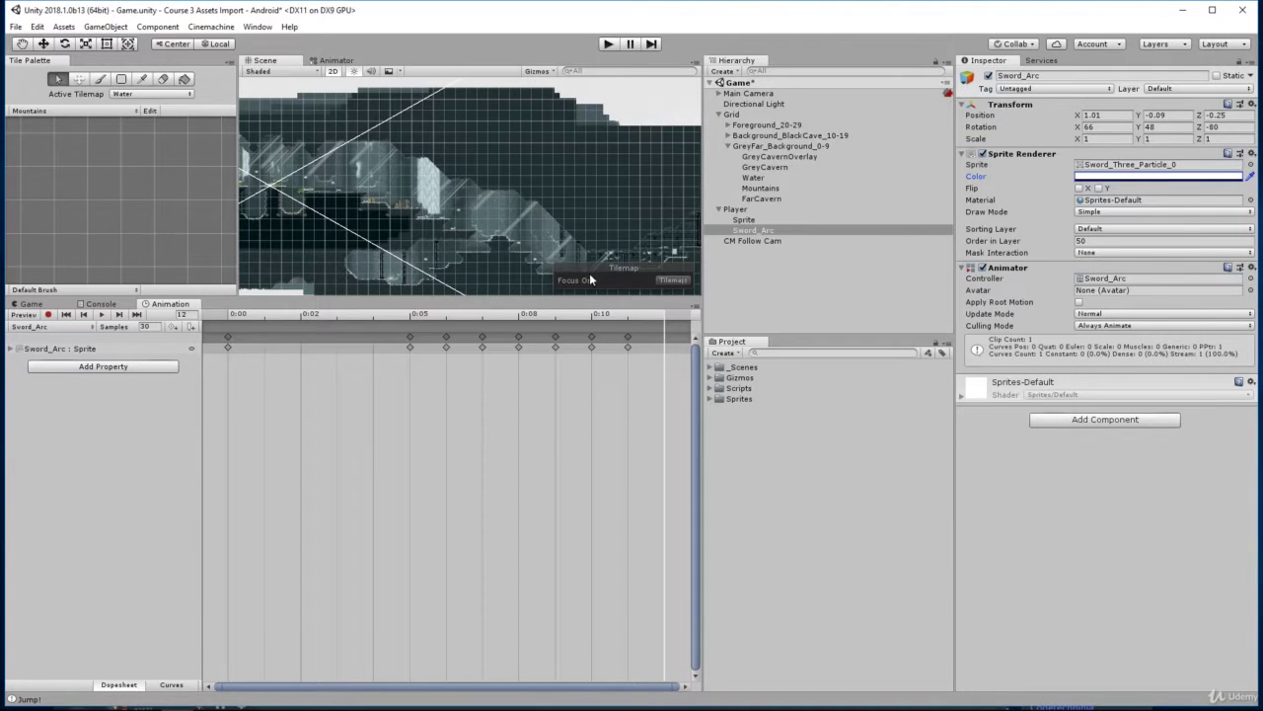
{"action": "left_click", "coordinate": [31, 306]}
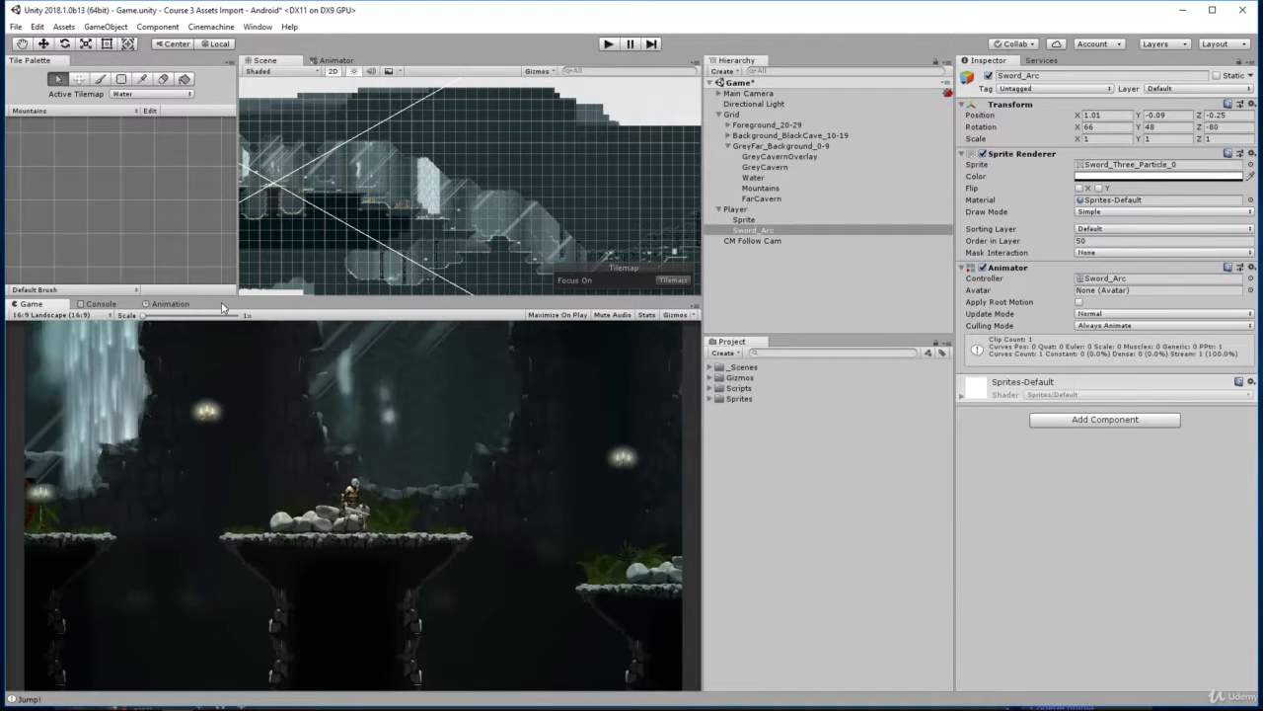
- Return to the Animation timeline, enable Record and preview the arc clip from frame 0
{"action": "left_click", "coordinate": [169, 305]}
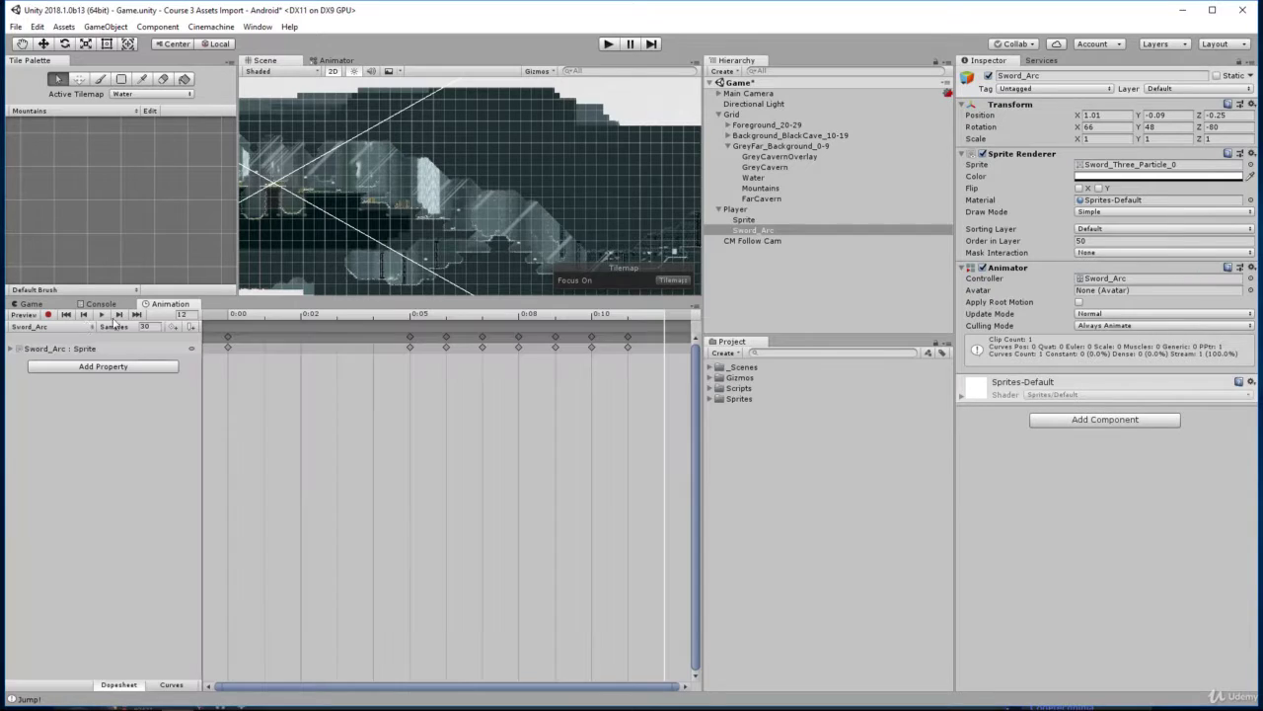
{"action": "left_click", "coordinate": [48, 315]}
{"action": "left_click", "coordinate": [229, 338]}
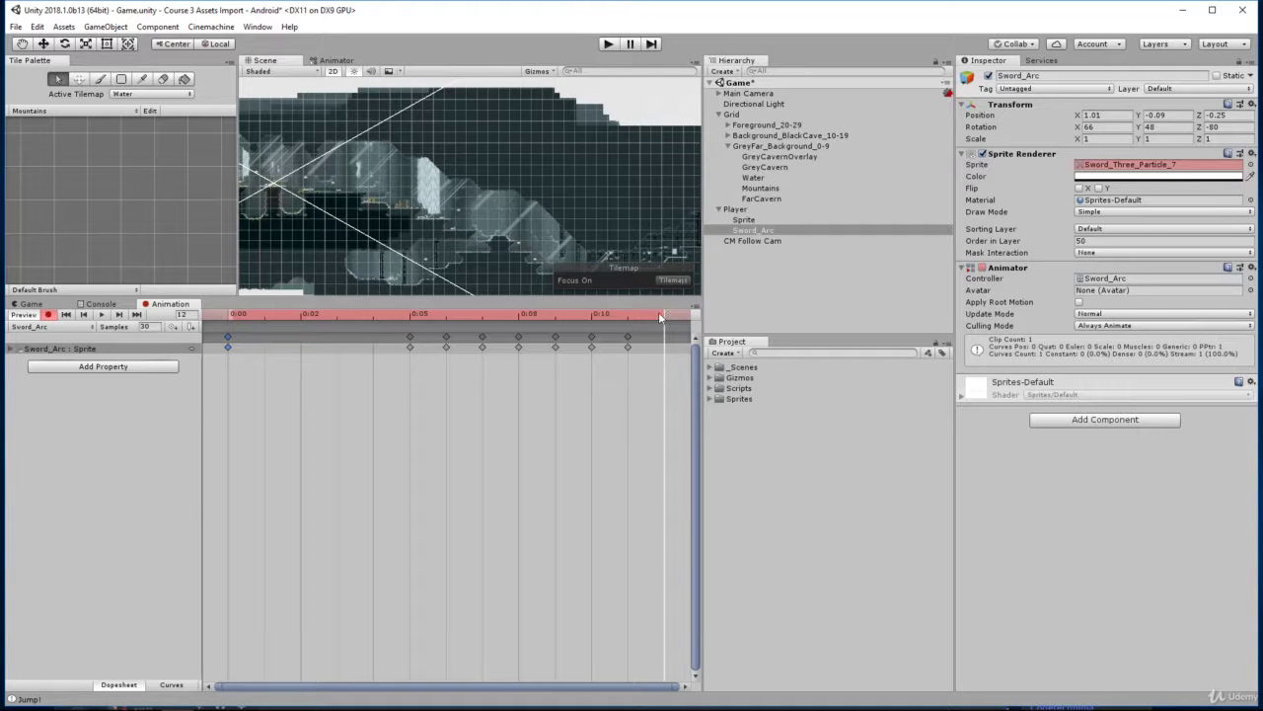
{"action": "mouse_move", "coordinate": [664, 313]}
{"action": "left_mouse_down"}
{"action": "mouse_move", "coordinate": [293, 313]}
{"action": "mouse_move", "coordinate": [228, 343]}
{"action": "left_mouse_up"}
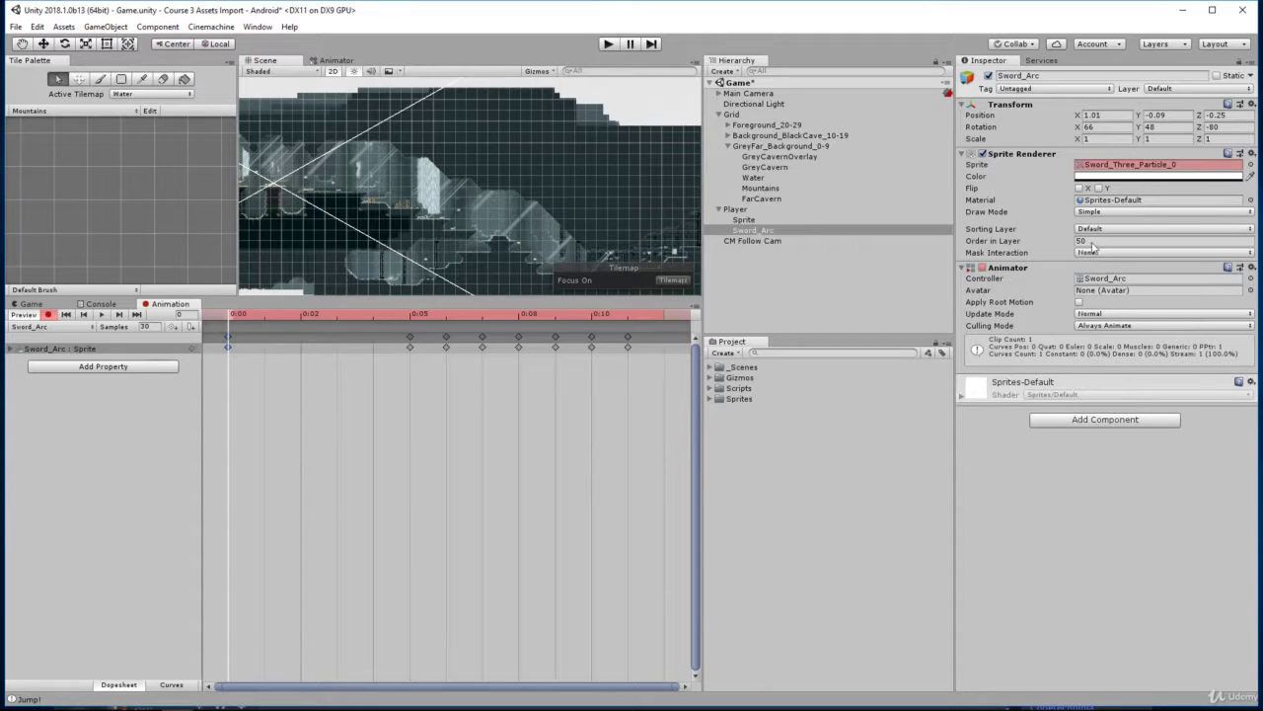
- Key the Sword_Arc Sprite Renderer colour alpha at frame 0
{"action": "left_click", "coordinate": [1083, 176]}
{"action": "left_click", "coordinate": [1035, 368]}
{"action": "type", "text": "0"}
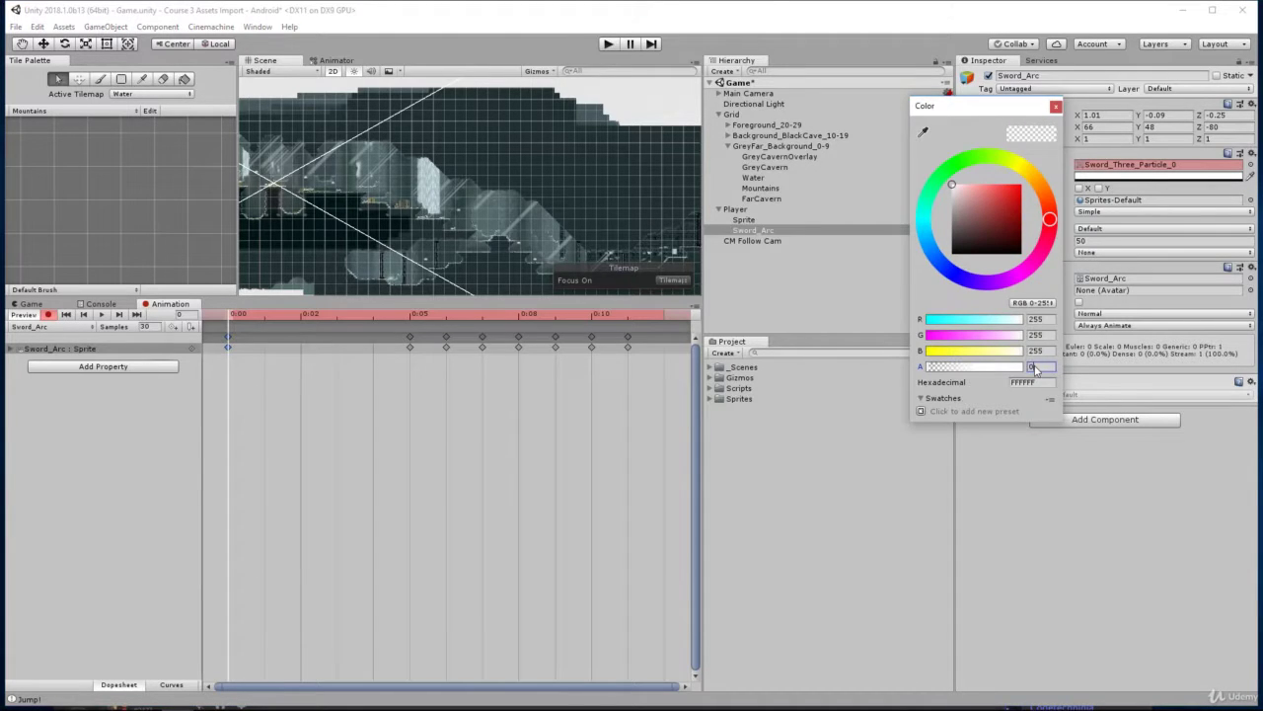
{"action": "key", "text": "Return"}
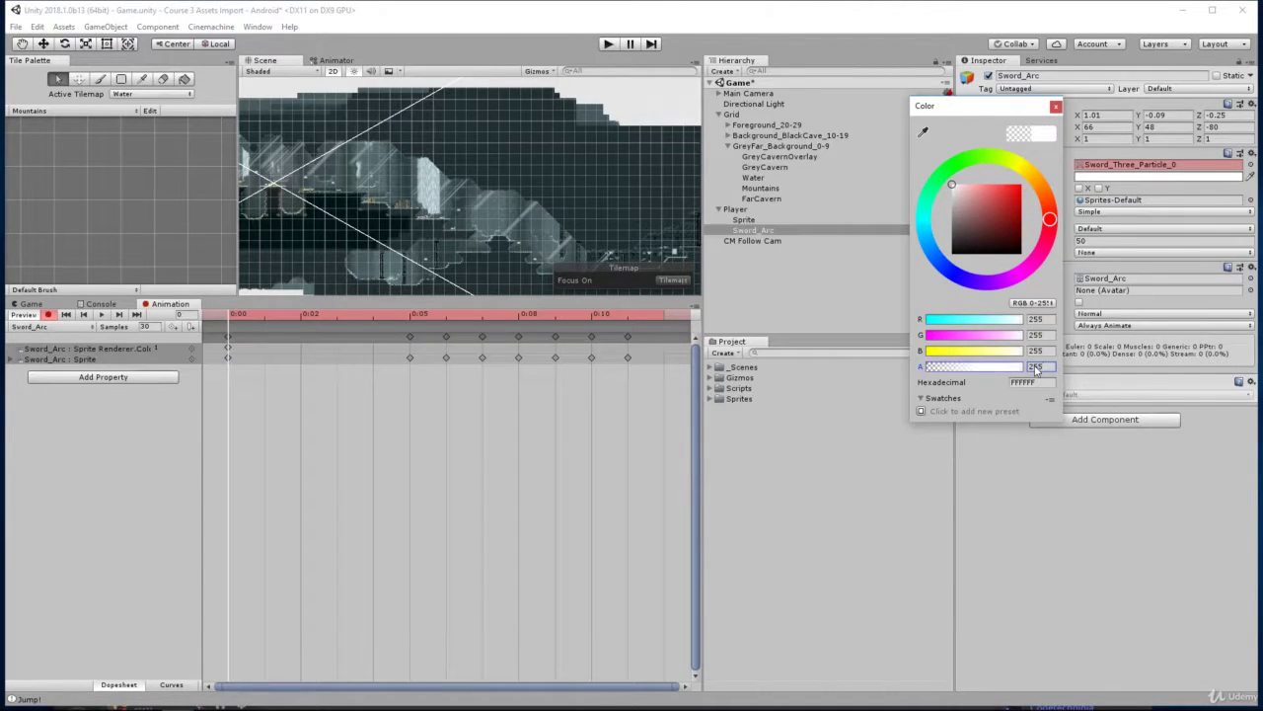
{"action": "left_click", "coordinate": [1056, 106]}
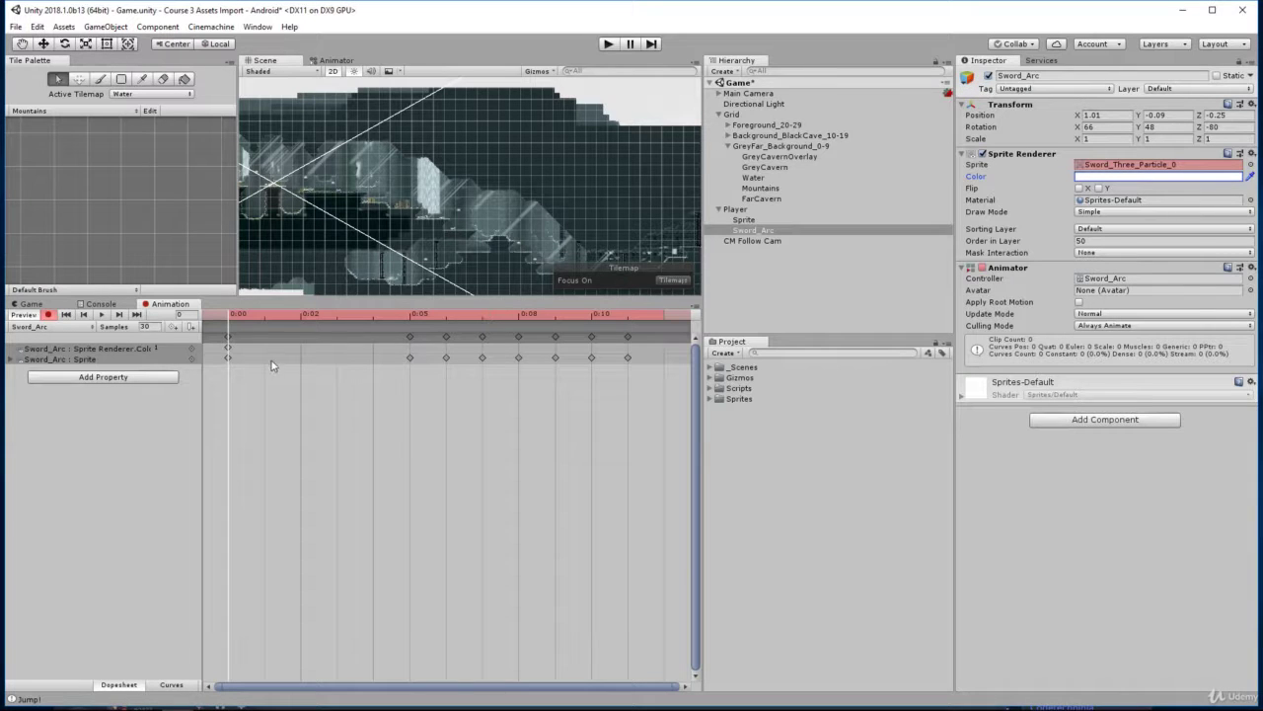
{"action": "left_click", "coordinate": [227, 314]}
- Scrub to frame 12 and key the colour alpha to 0
{"action": "left_click_drag", "start_coordinate": [232, 312], "coordinate": [656, 340]}
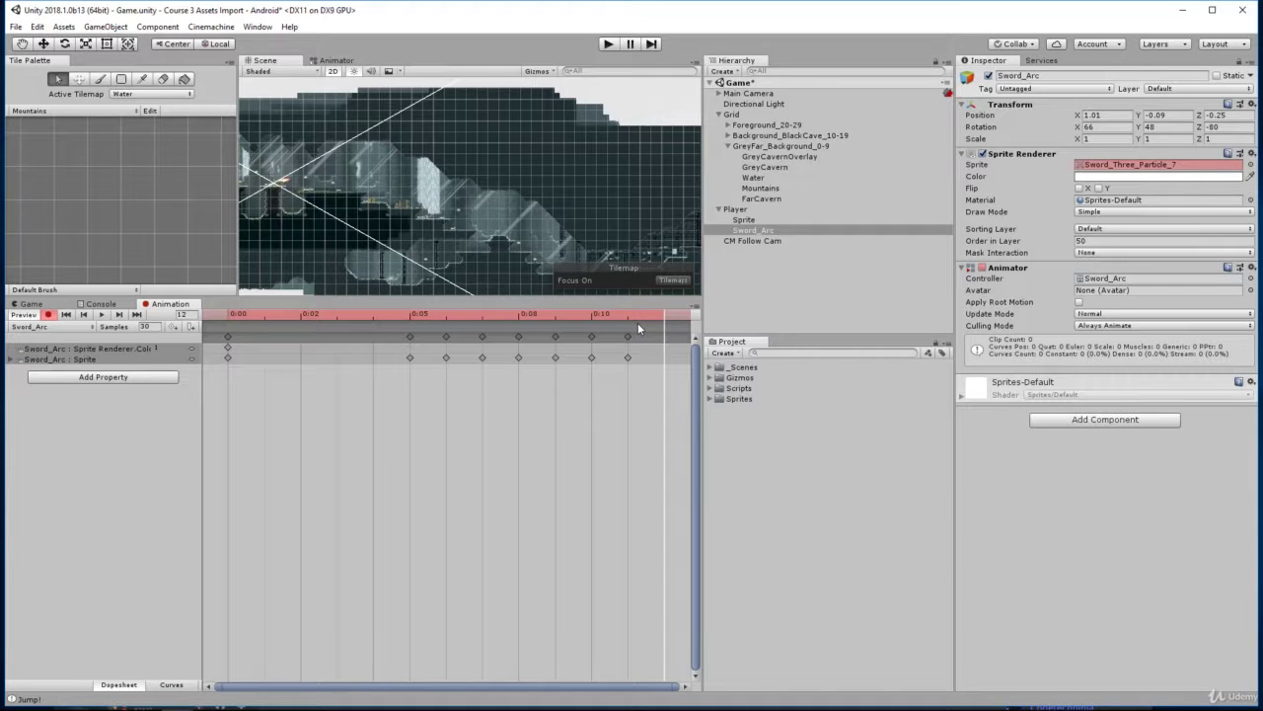
{"action": "left_click", "coordinate": [1088, 178]}
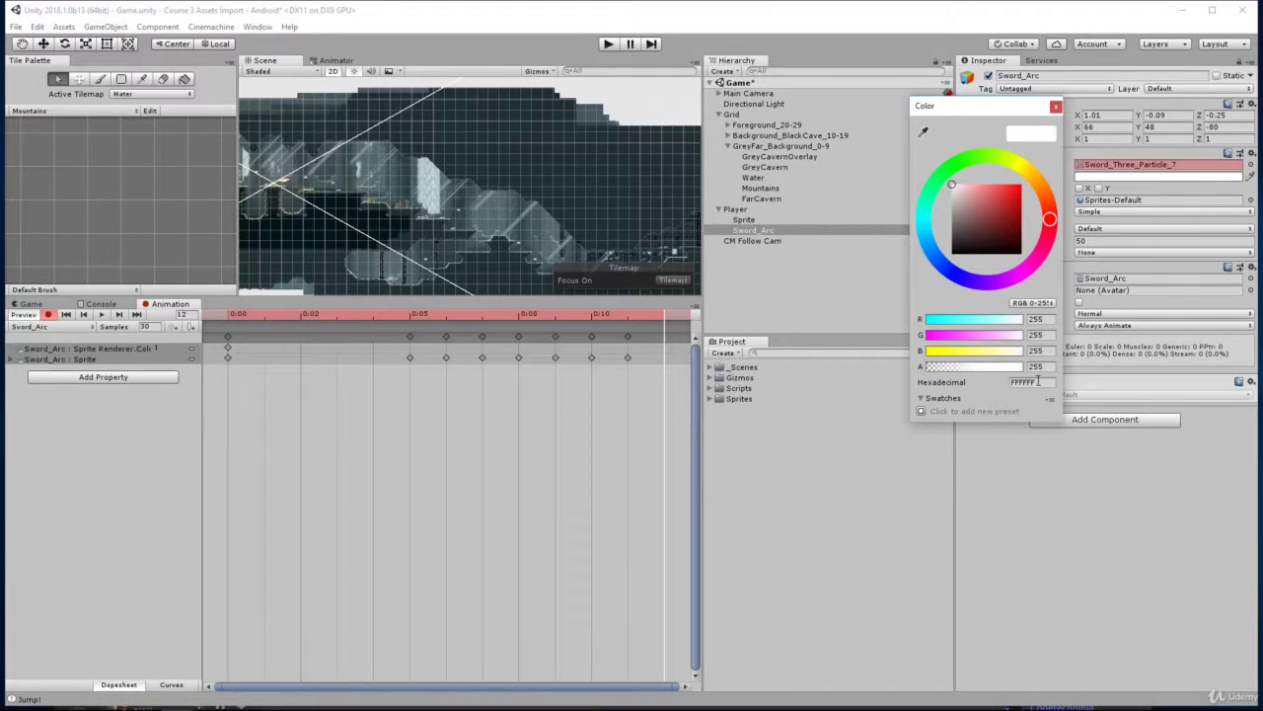
{"action": "left_click", "coordinate": [1044, 365]}
{"action": "type", "text": "0"}
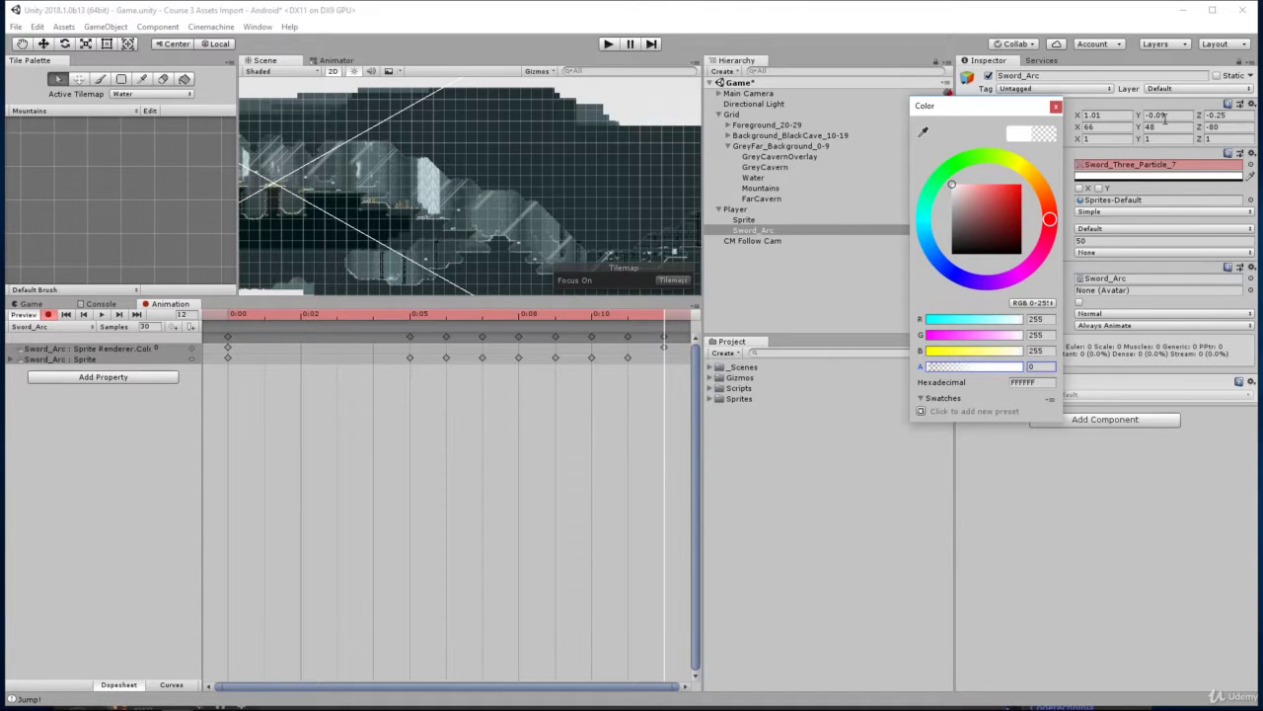
{"action": "left_click", "coordinate": [1056, 106]}
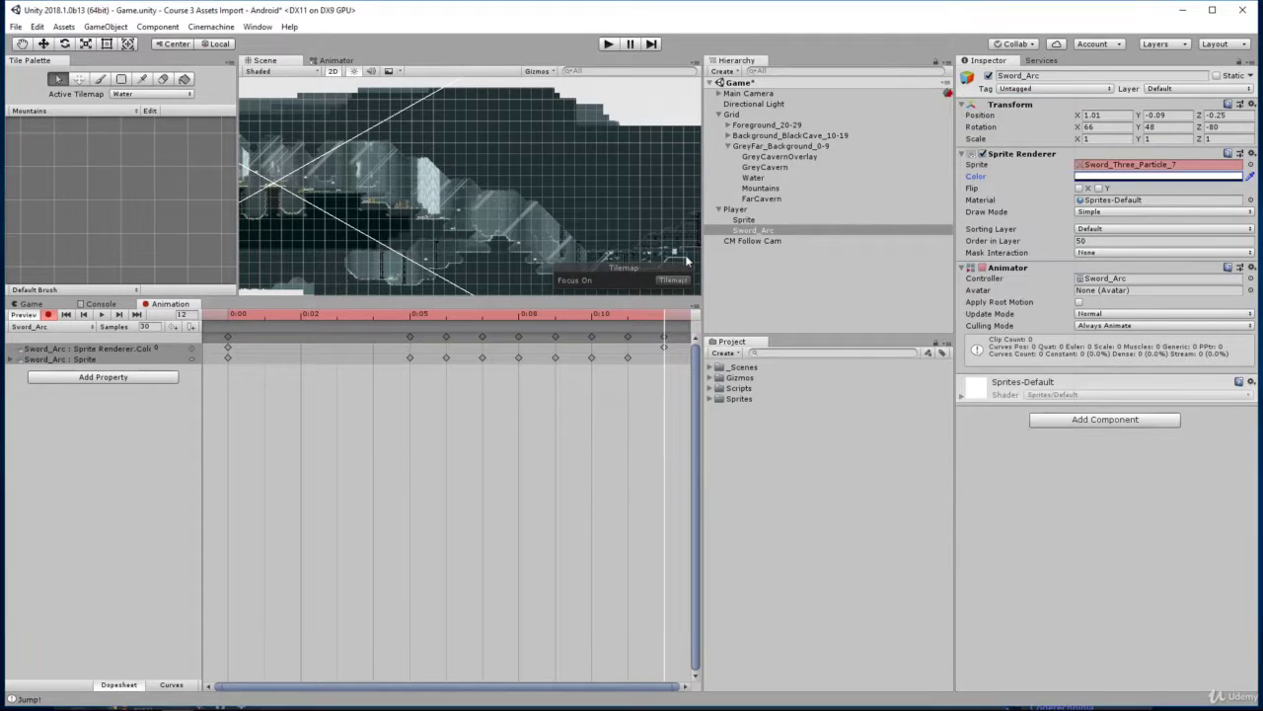
- Turn off Record, save the scene and enter Play mode
{"action": "left_click", "coordinate": [48, 314]}
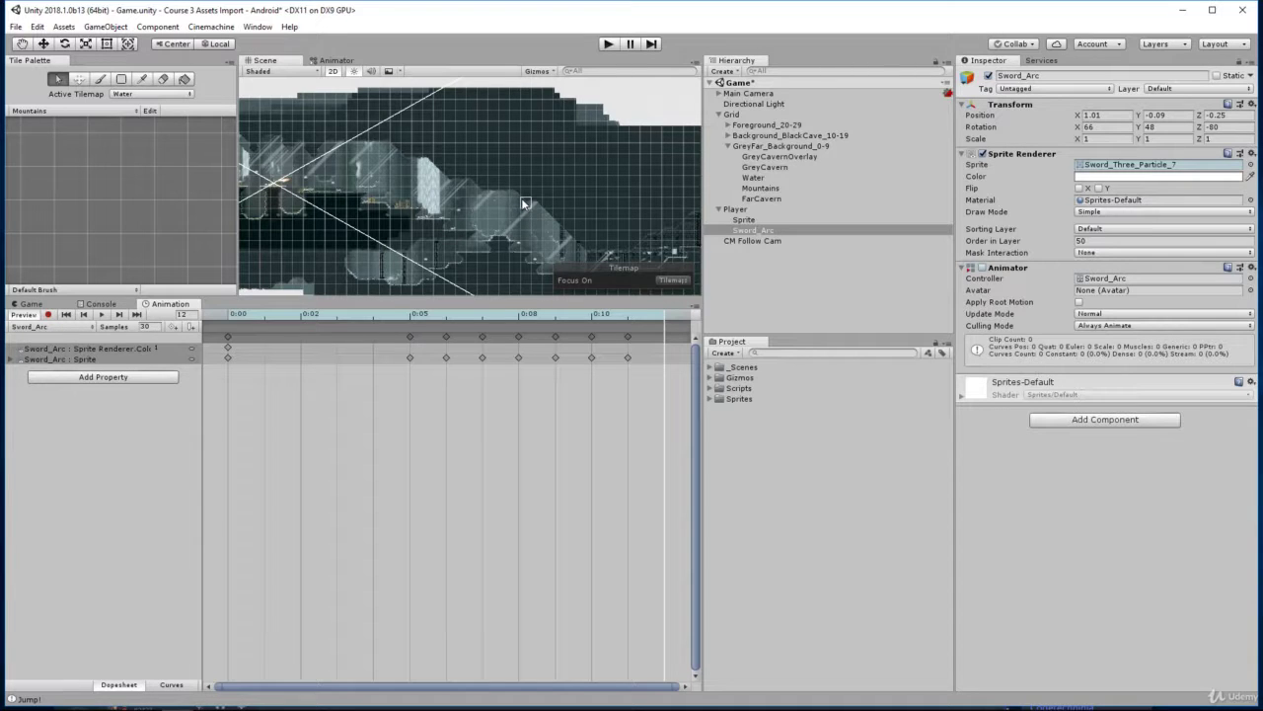
{"action": "key", "text": "ctrl+s"}
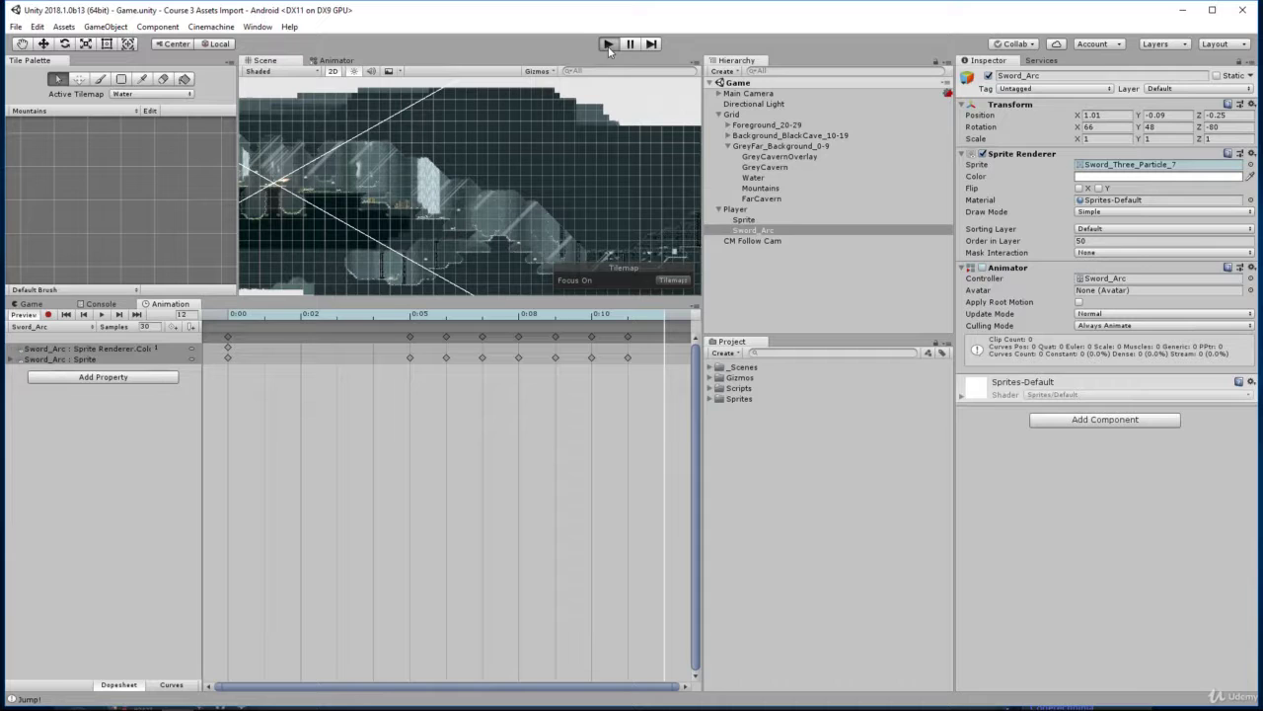
{"action": "left_click", "coordinate": [607, 44]}
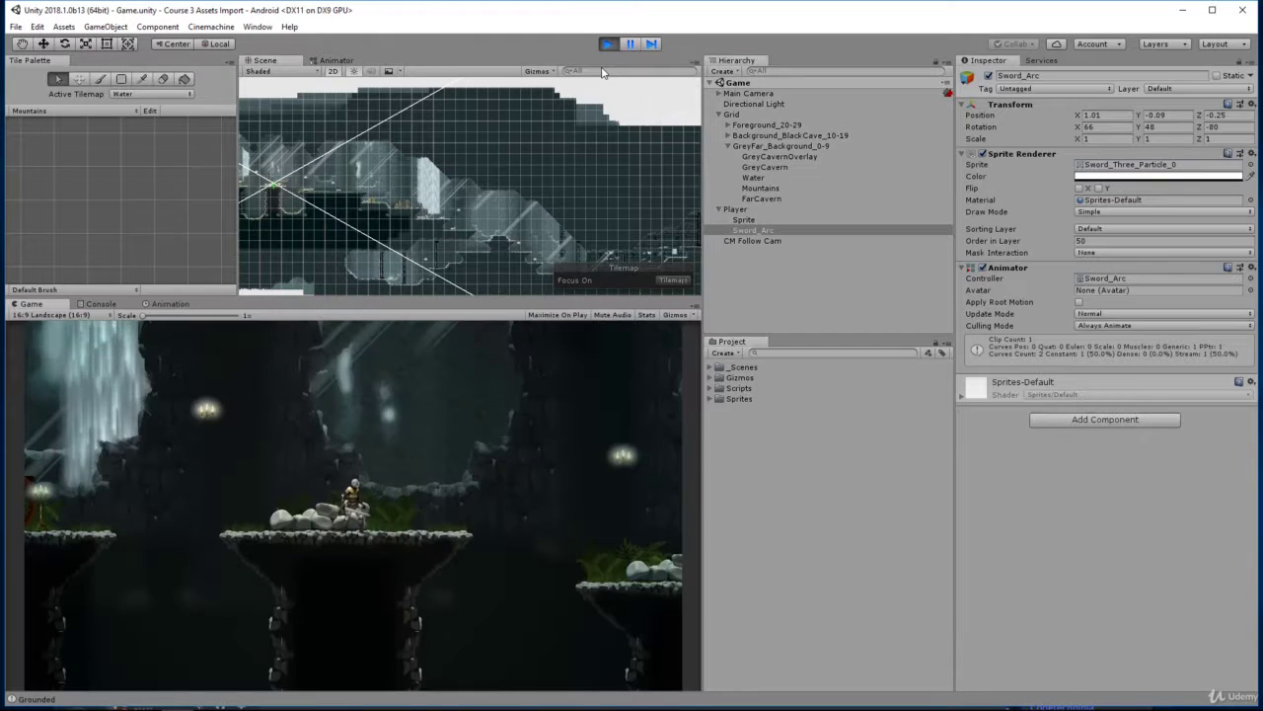
- Swing the sword while turning left and right to confirm the arc fades out
{"action": "left_click", "coordinate": [522, 473]}
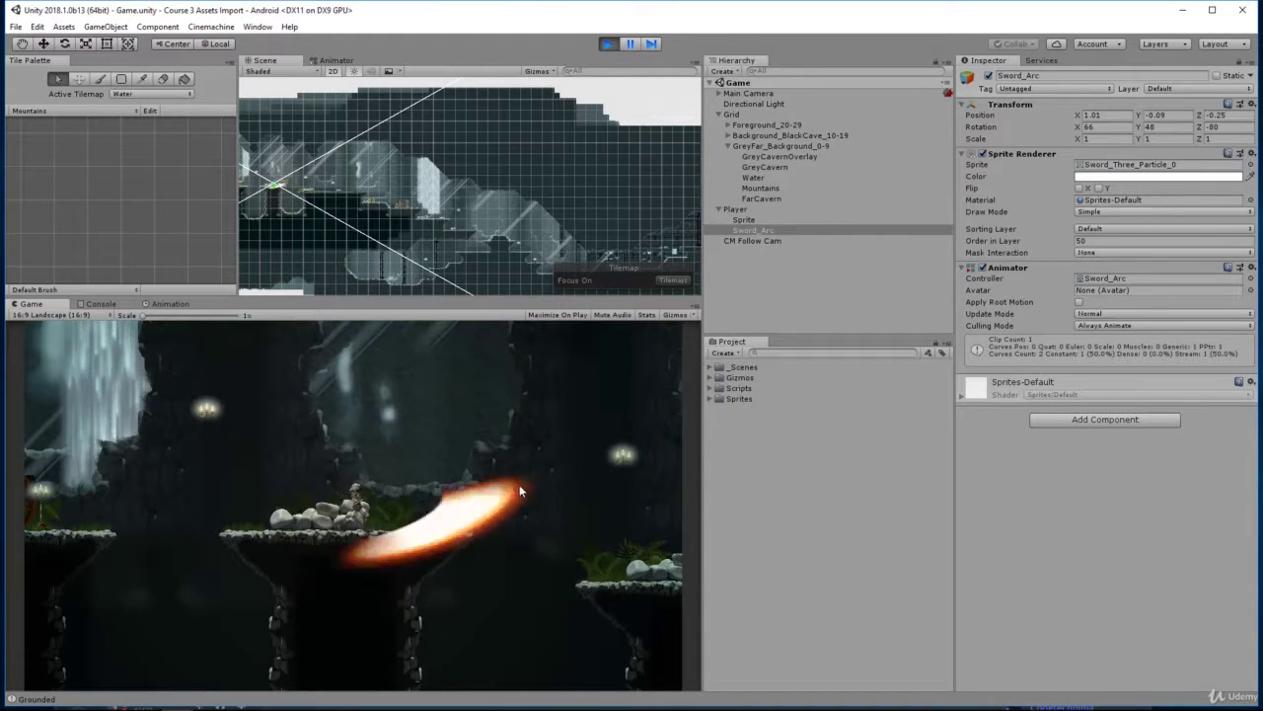
{"action": "key", "text": "Left"}
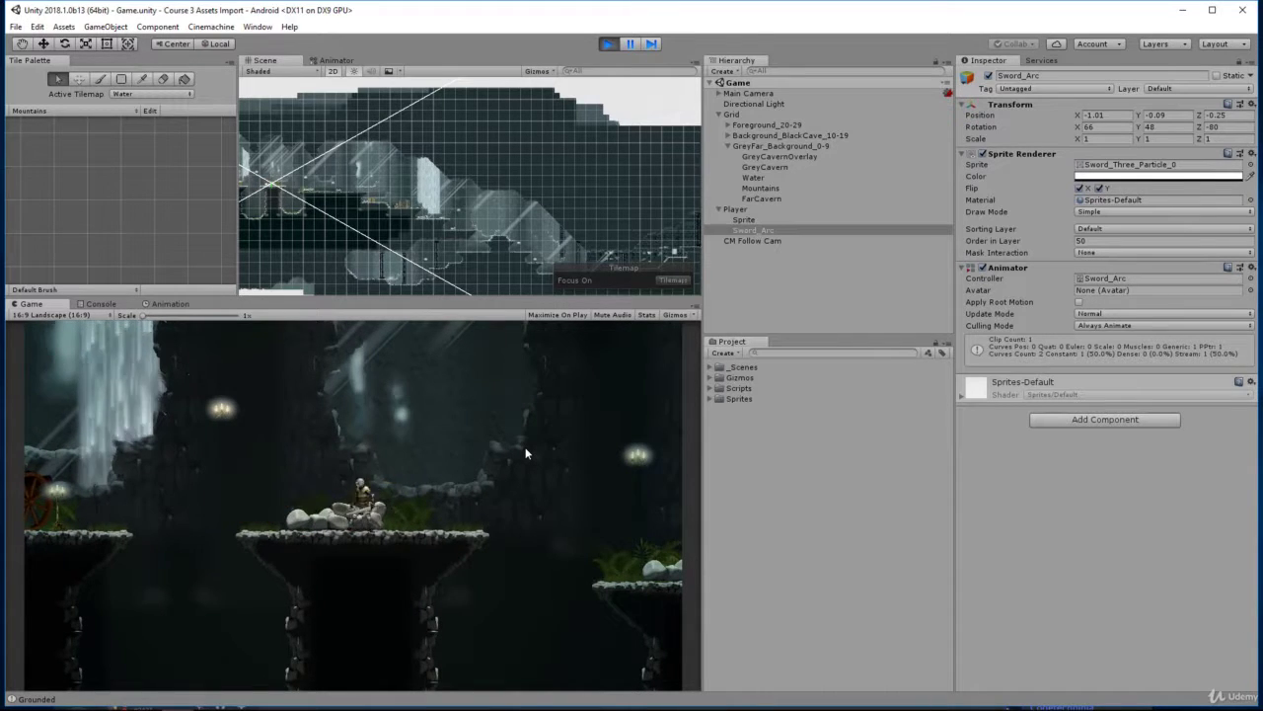
{"action": "key", "text": "Right"}
{"action": "left_click", "coordinate": [526, 453]}
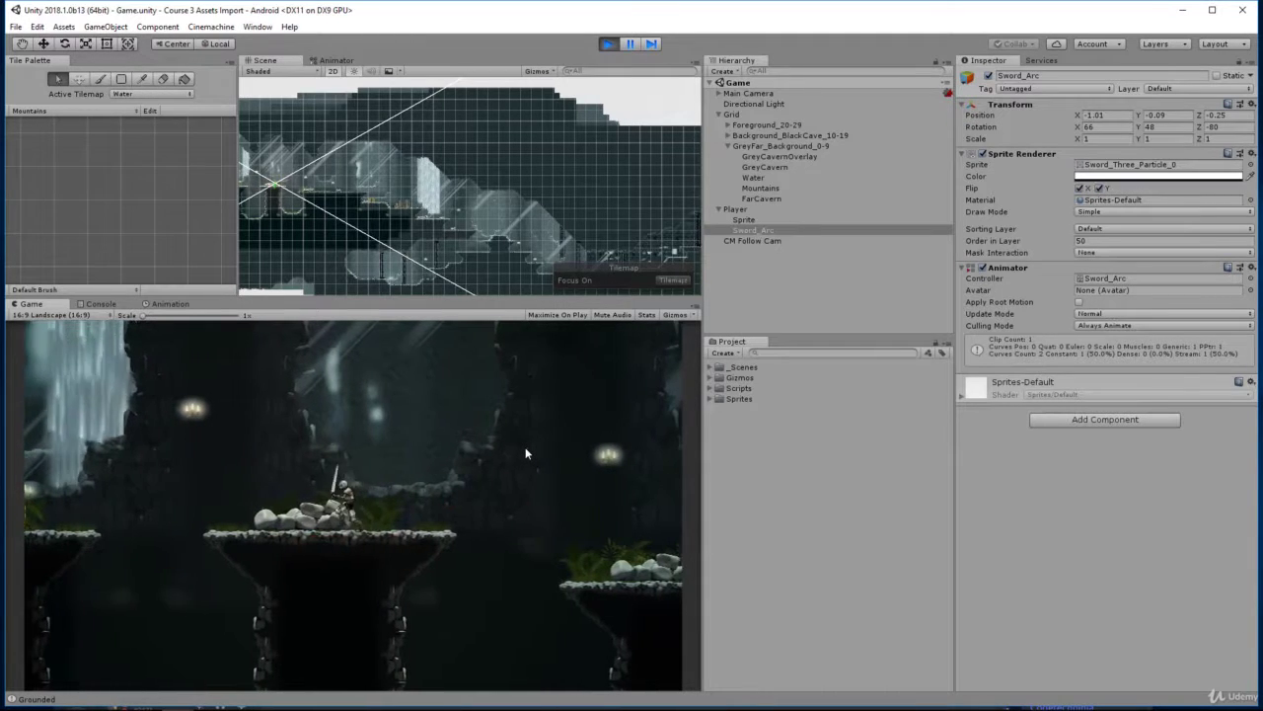
{"action": "key", "text": "Right"}
{"action": "left_click", "coordinate": [520, 449]}
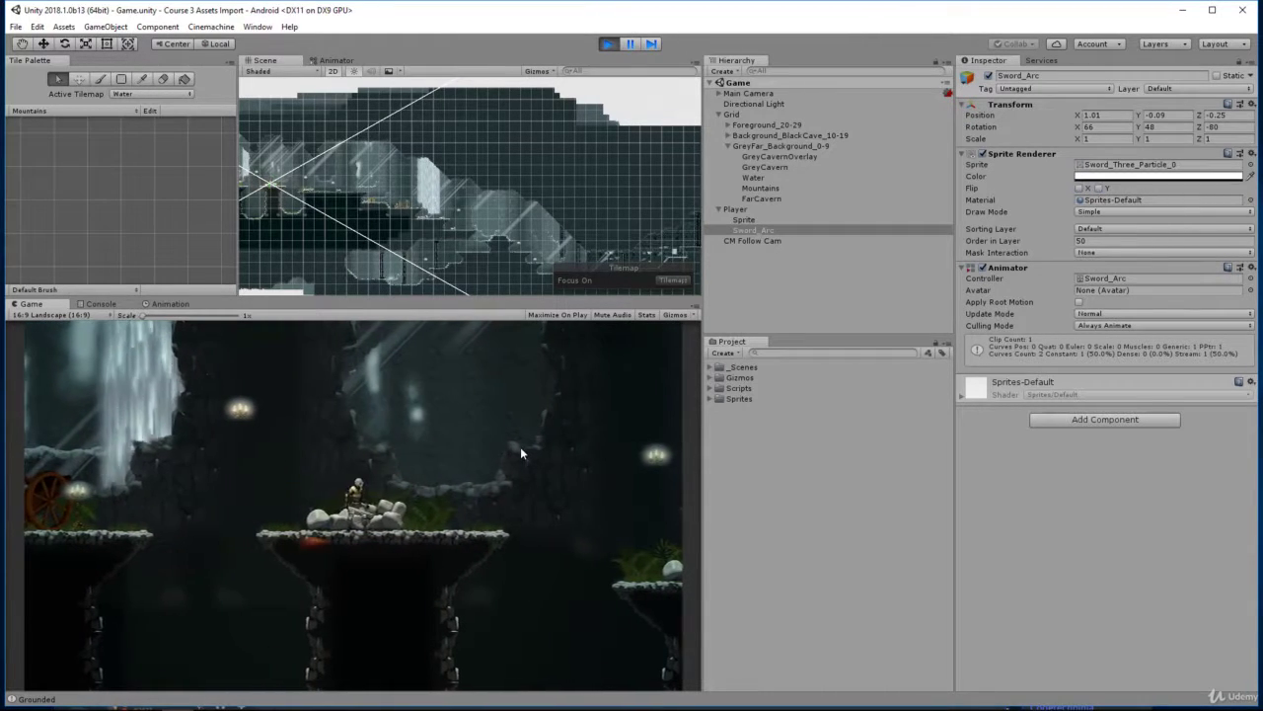
{"action": "left_click", "coordinate": [520, 446]}
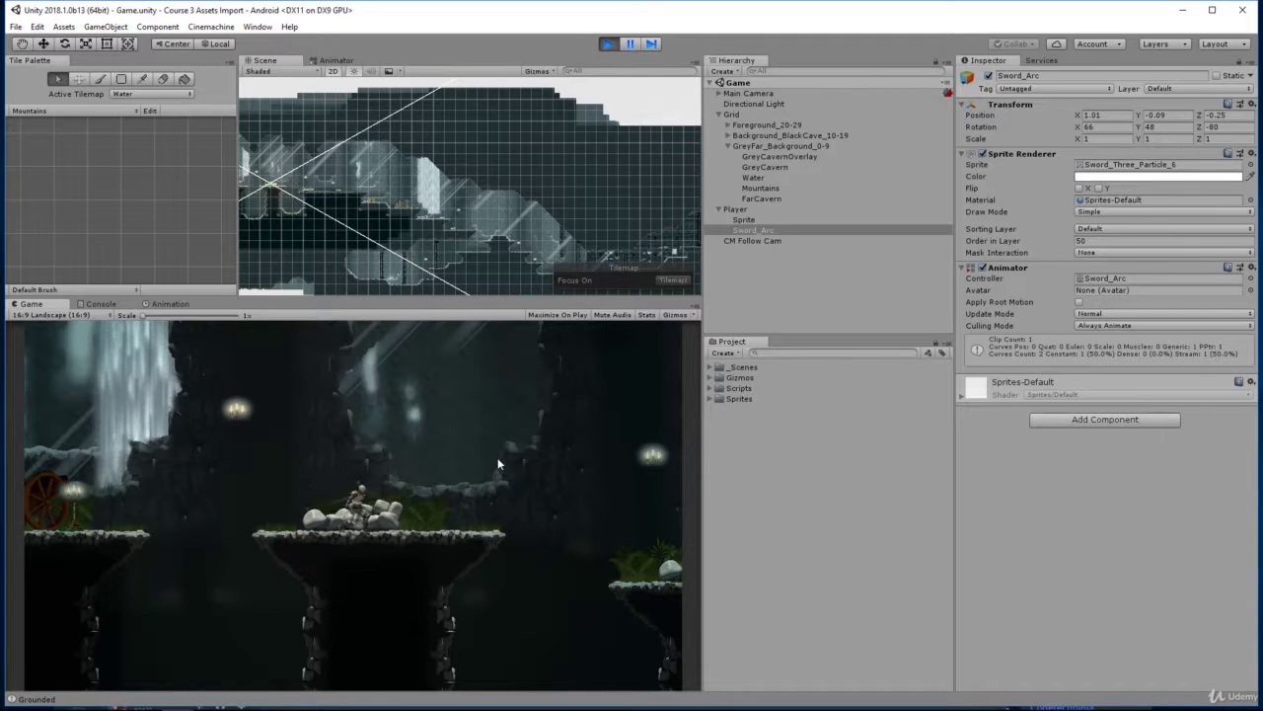
{"action": "key", "text": "Left"}
{"action": "left_click", "coordinate": [497, 456]}
{"action": "left_click", "coordinate": [496, 455]}
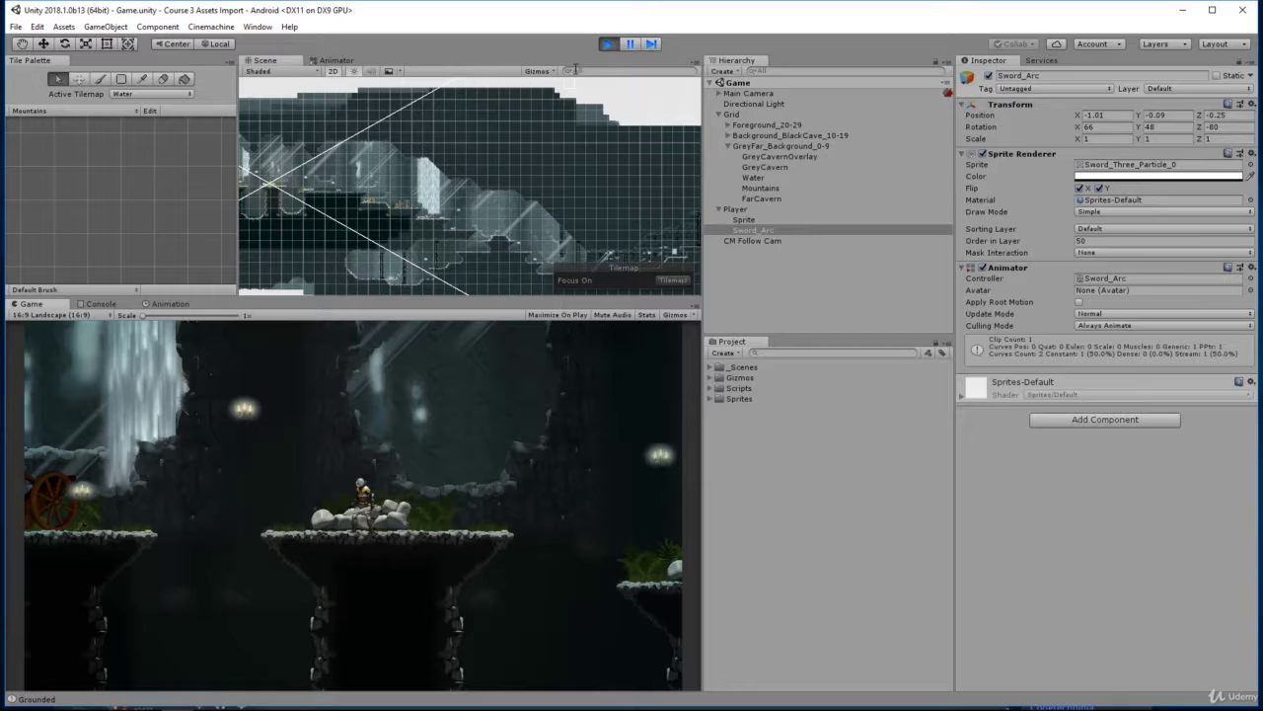
- Stop Play and inspect the colour alpha of the 0:00 keyframes
{"action": "left_click", "coordinate": [606, 43]}
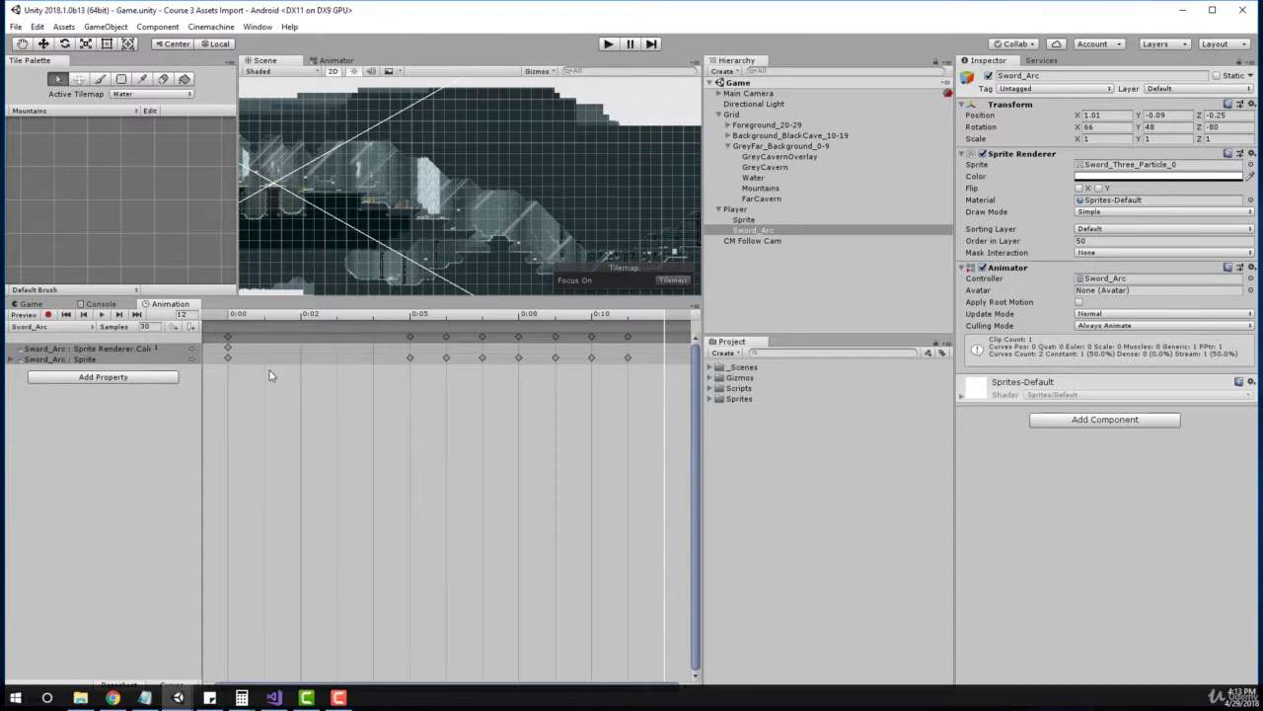
{"action": "left_click", "coordinate": [229, 359]}
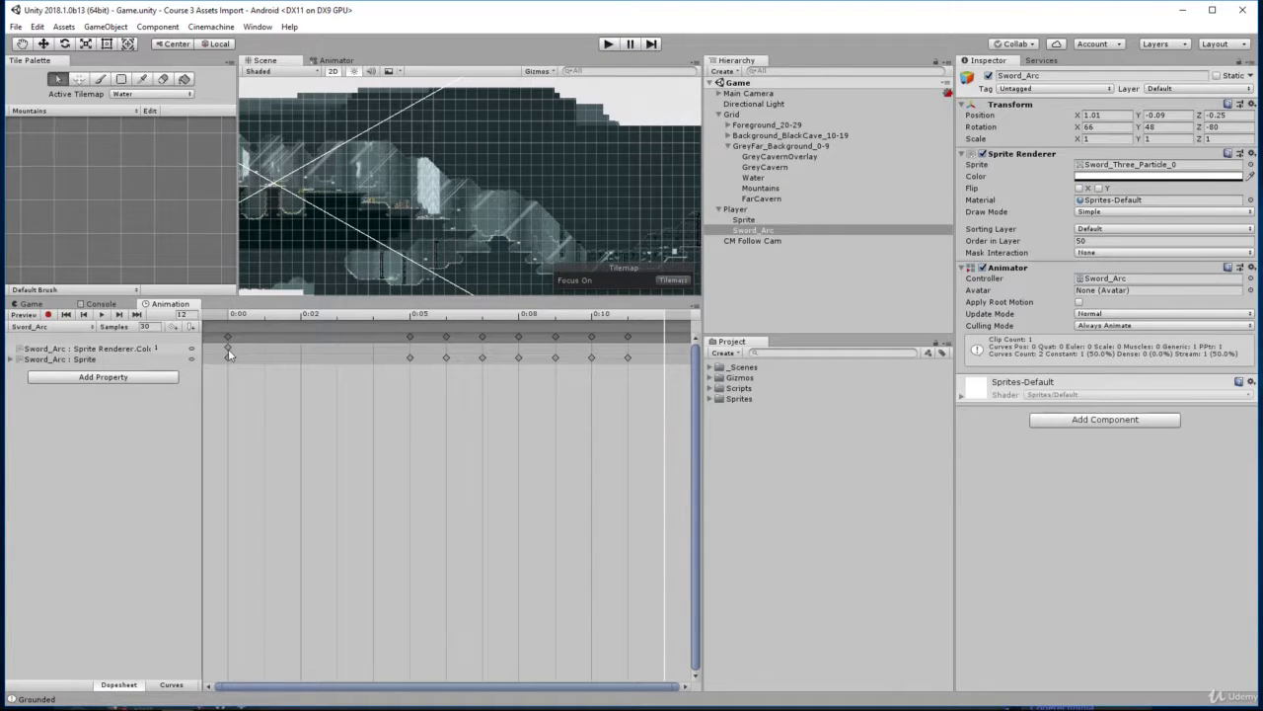
{"action": "left_click", "coordinate": [228, 349]}
{"action": "left_click", "coordinate": [1094, 177]}
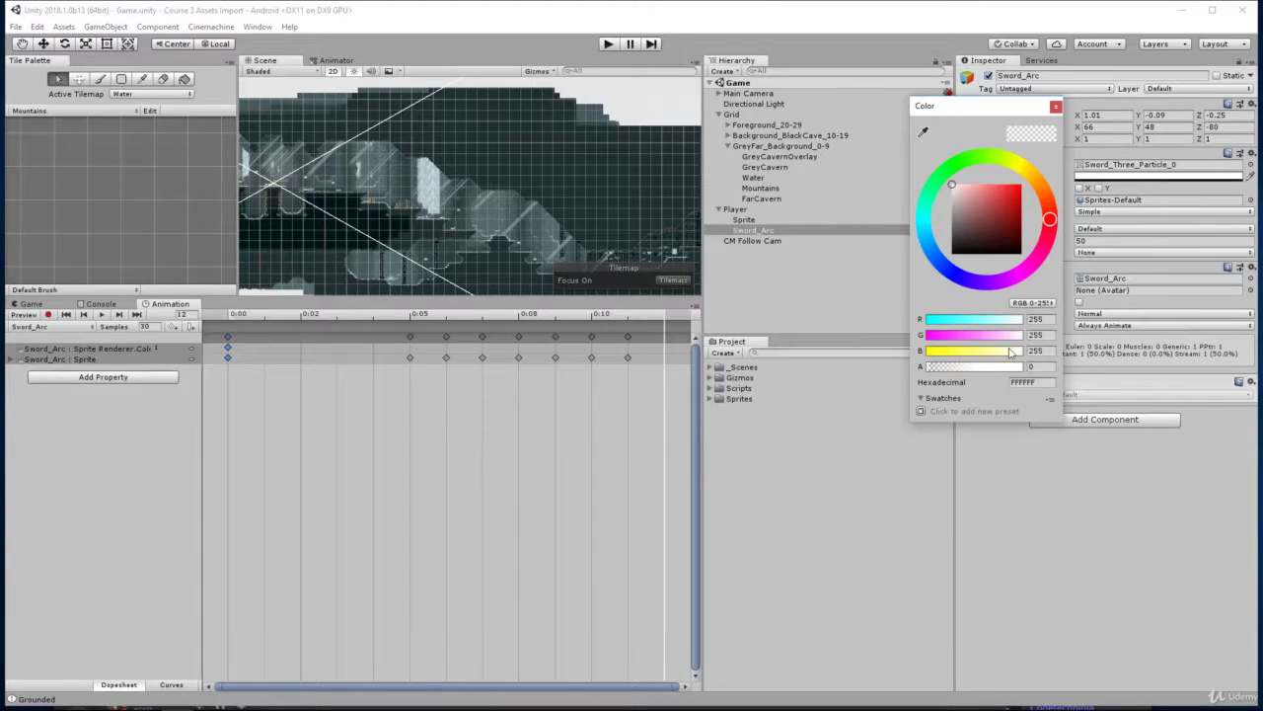
{"action": "left_click", "coordinate": [45, 317]}
- Enable Record and key the Sword_Arc colour alpha to 0
{"action": "left_click", "coordinate": [55, 314]}
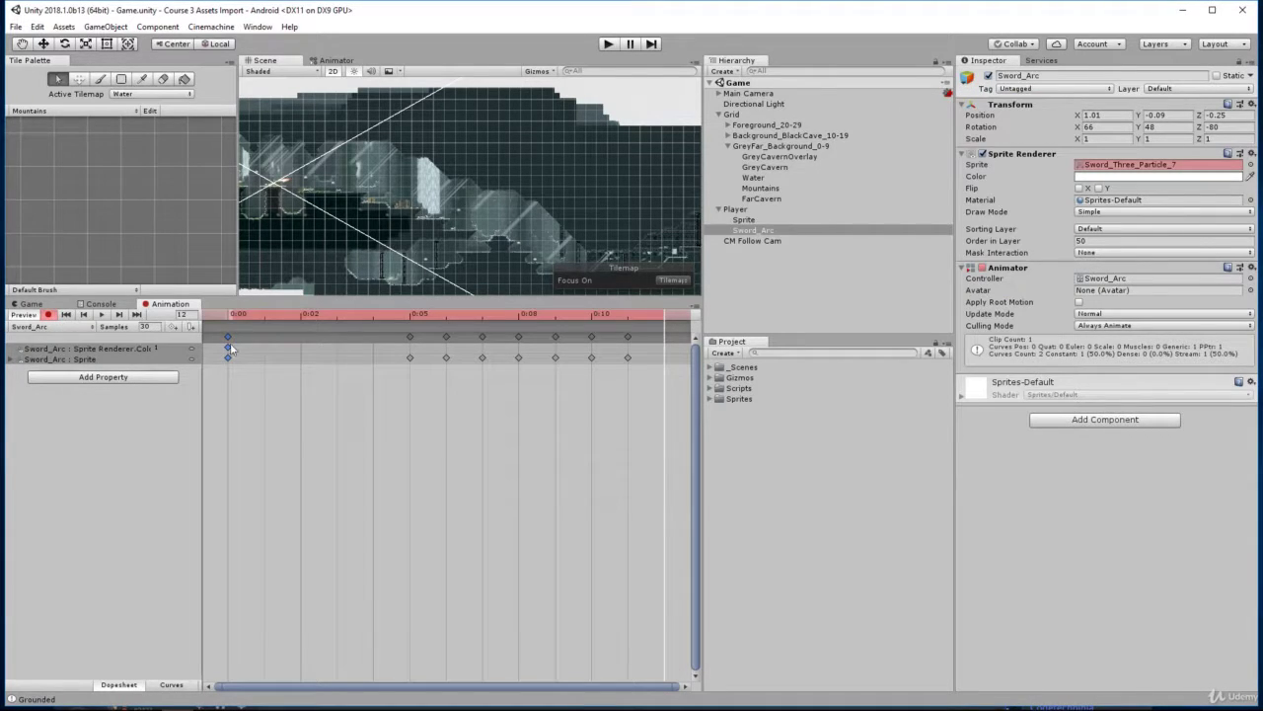
{"action": "left_click", "coordinate": [1150, 177]}
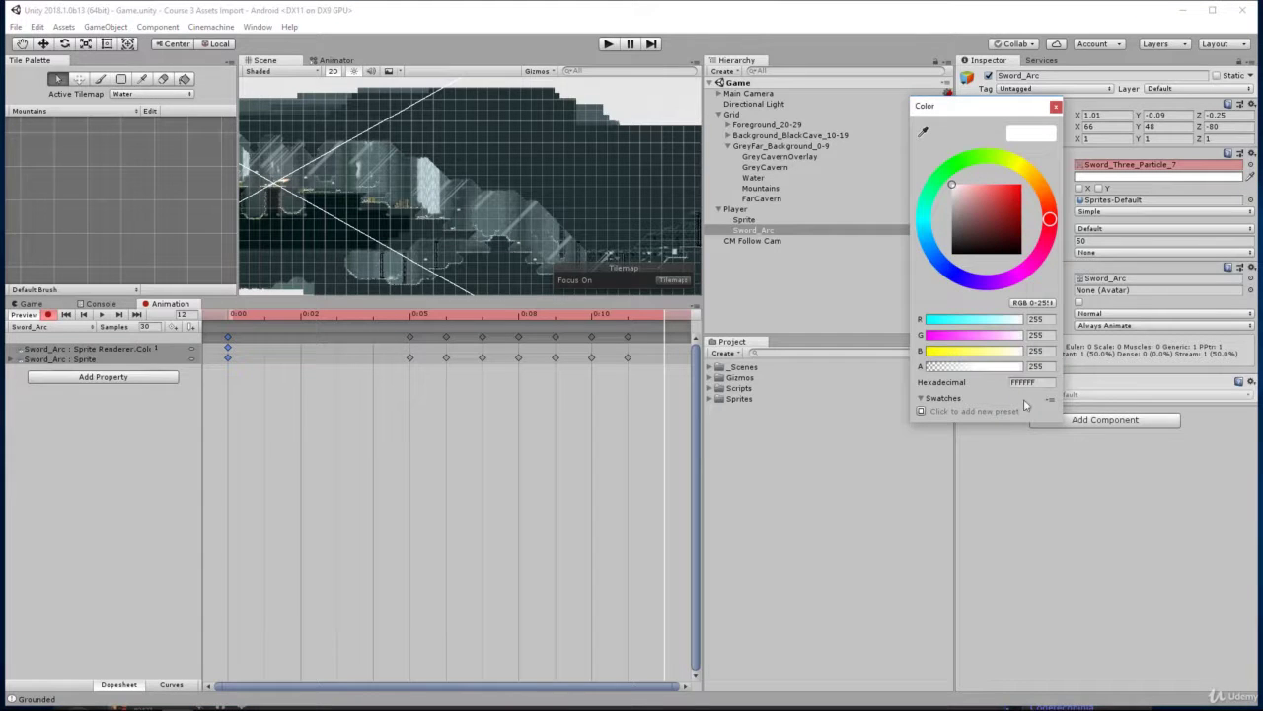
{"action": "left_click", "coordinate": [1039, 368]}
{"action": "type", "text": "0"}
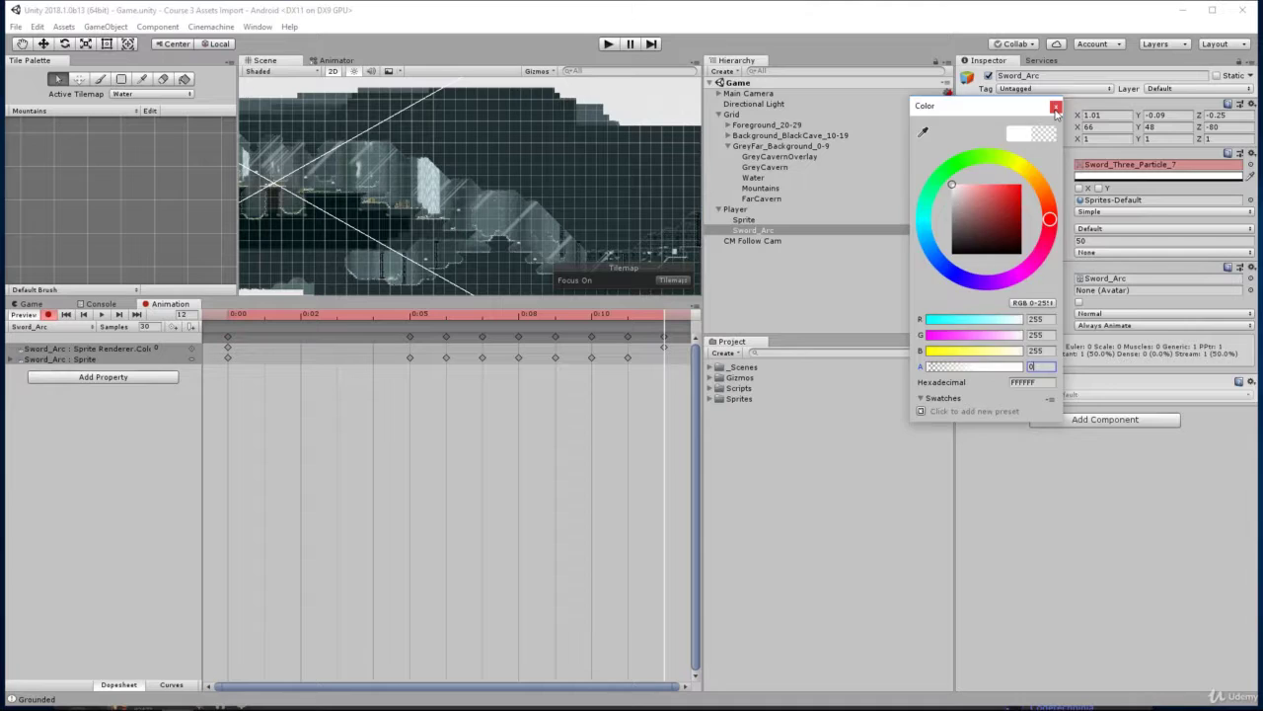
{"action": "left_click", "coordinate": [210, 464]}
- Scrub to frame 3 and check the arc's alpha has faded to about 0.84
{"action": "left_click", "coordinate": [261, 319]}
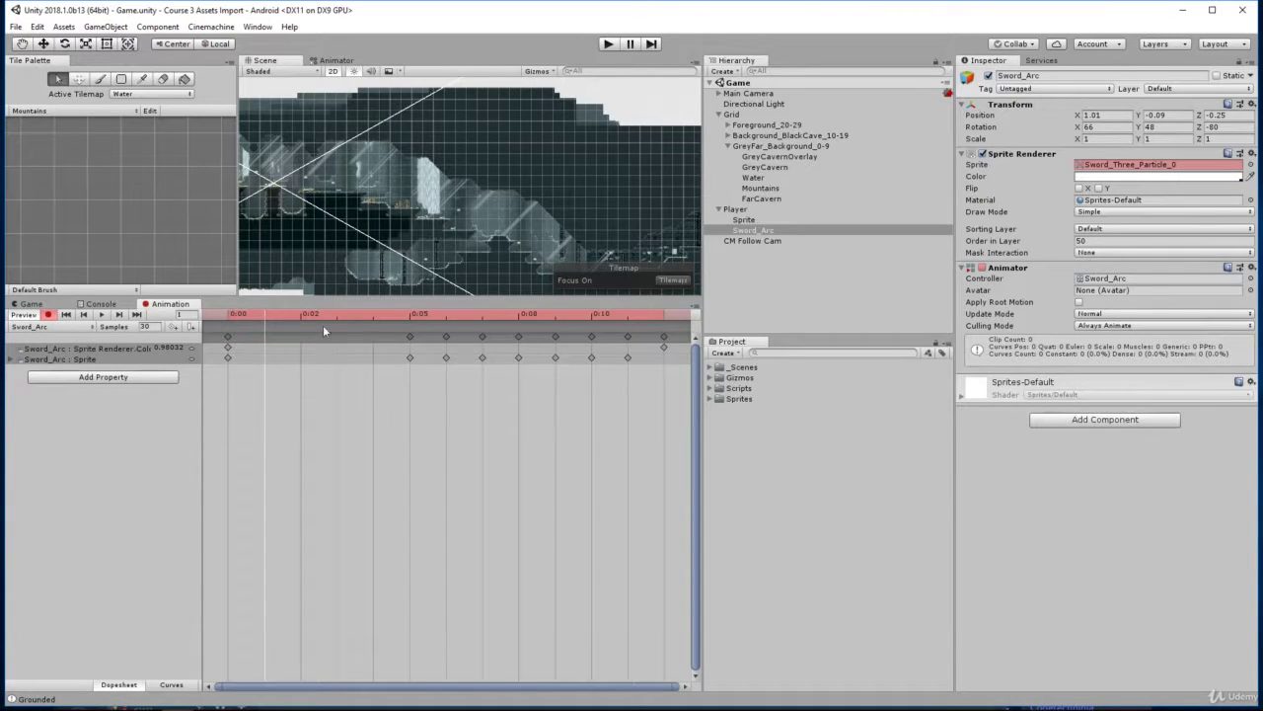
{"action": "mouse_move", "coordinate": [267, 312]}
{"action": "left_mouse_down"}
{"action": "mouse_move", "coordinate": [379, 318]}
{"action": "mouse_move", "coordinate": [345, 320]}
{"action": "left_mouse_up"}
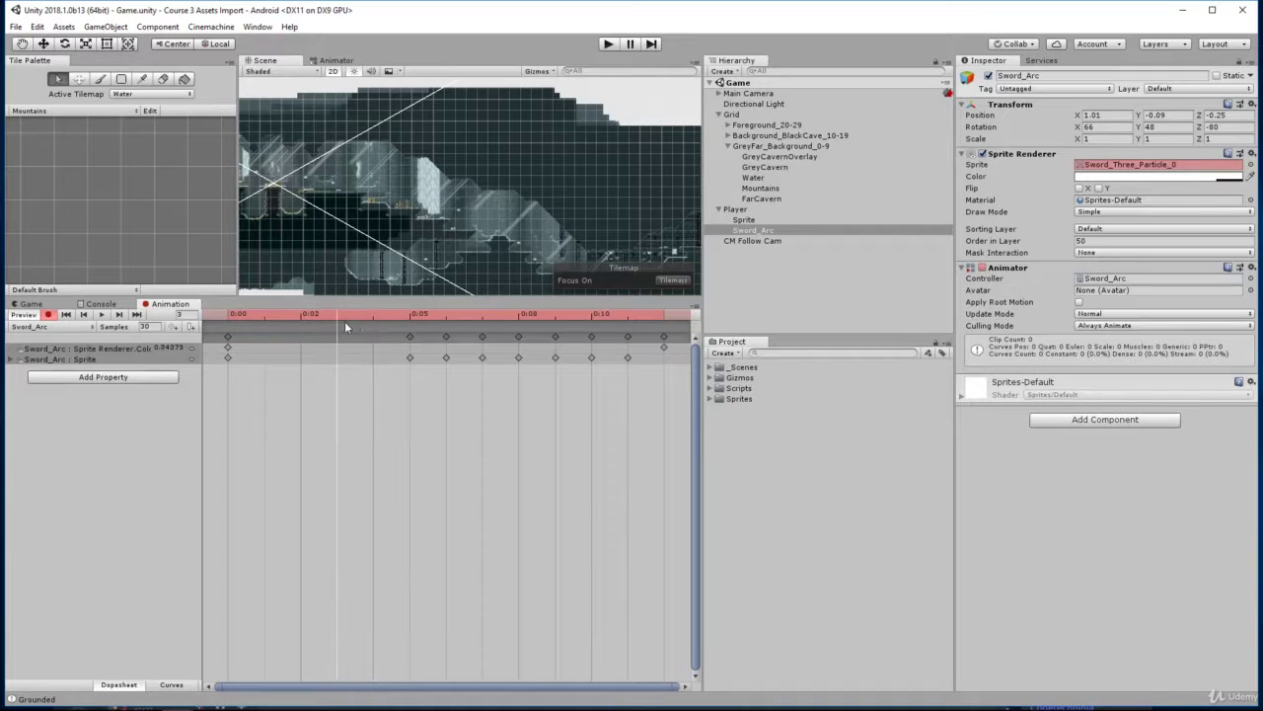
{"action": "left_click", "coordinate": [1104, 178]}
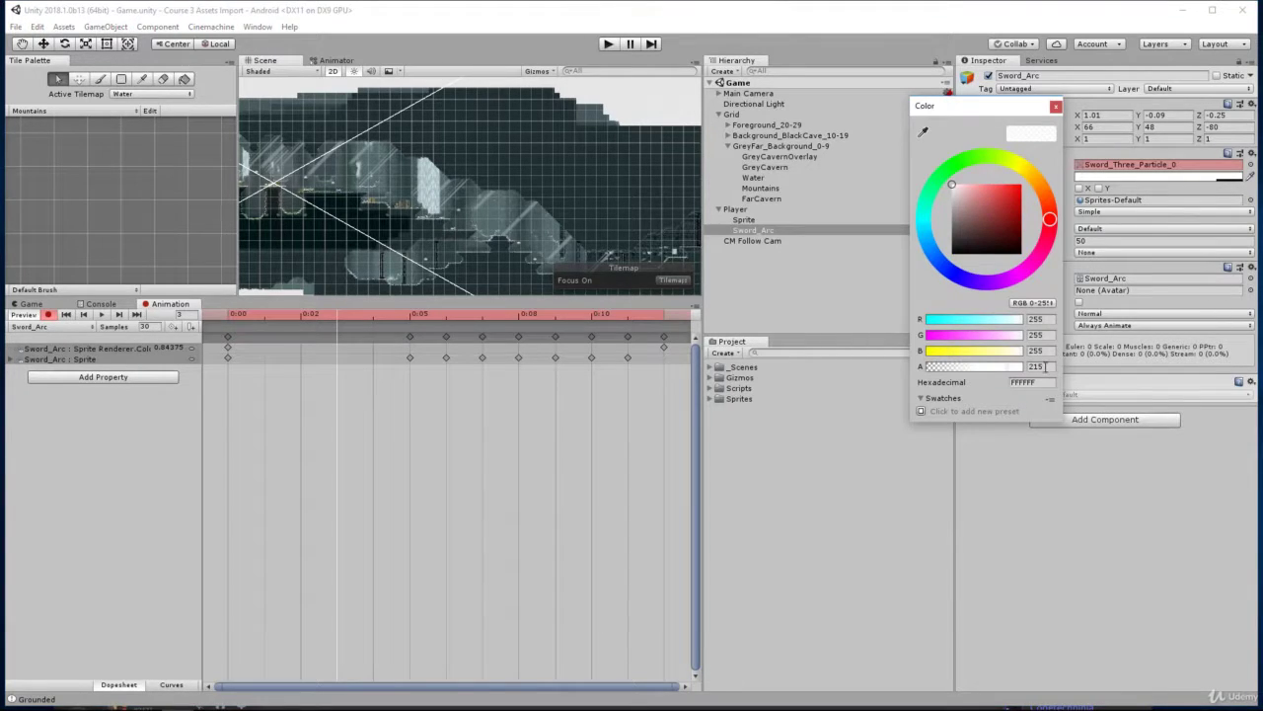
{"action": "left_click", "coordinate": [1054, 105]}
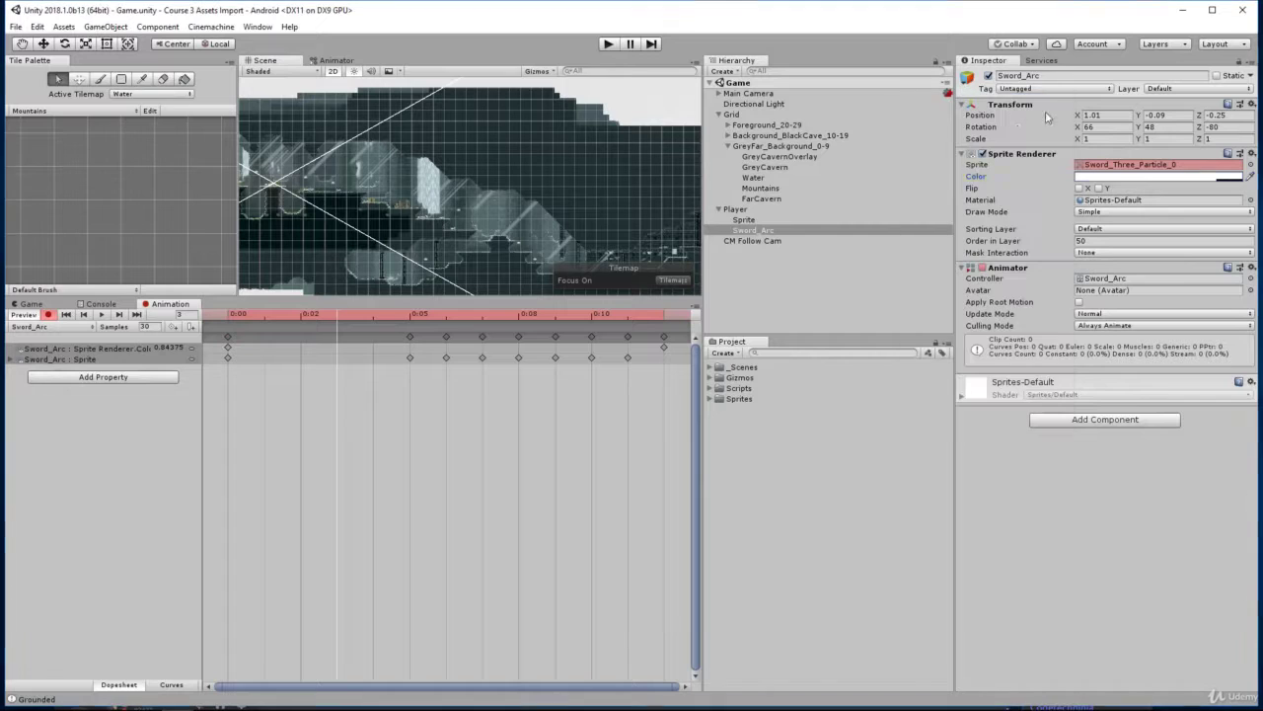
{"action": "left_click", "coordinate": [230, 348]}
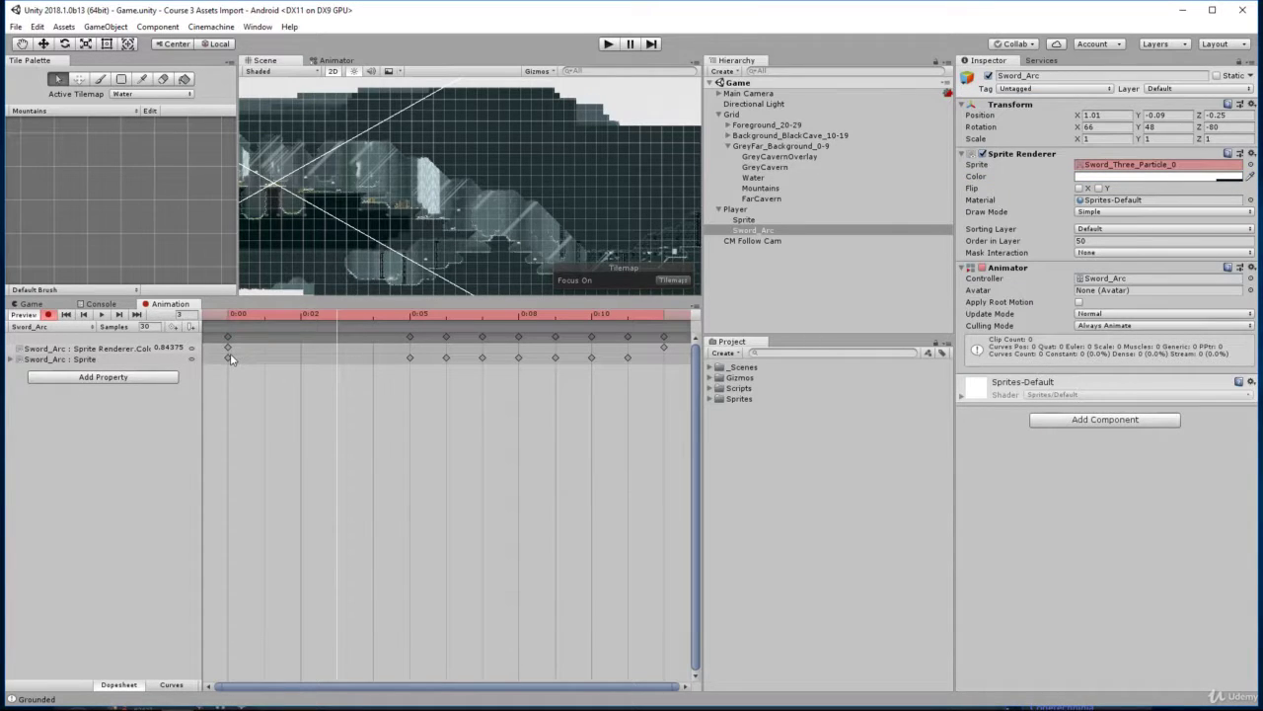
{"action": "left_click", "coordinate": [609, 44]}
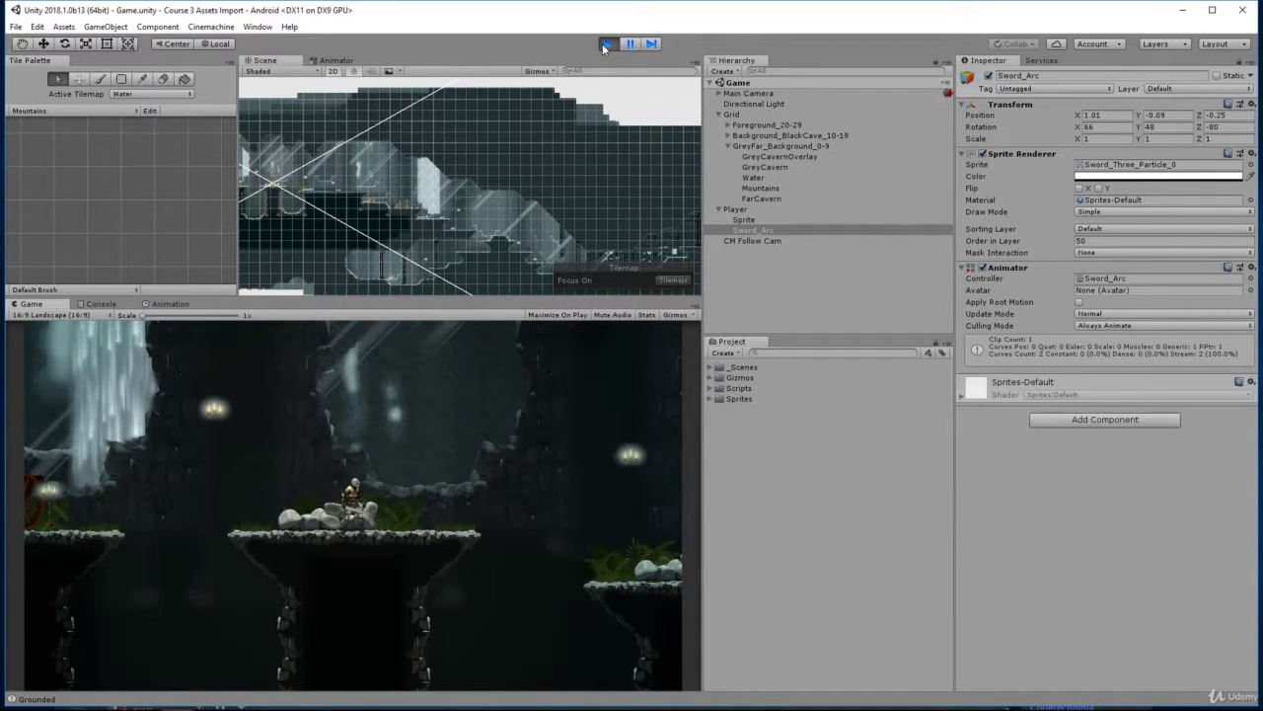
{"action": "left_click", "coordinate": [535, 471]}
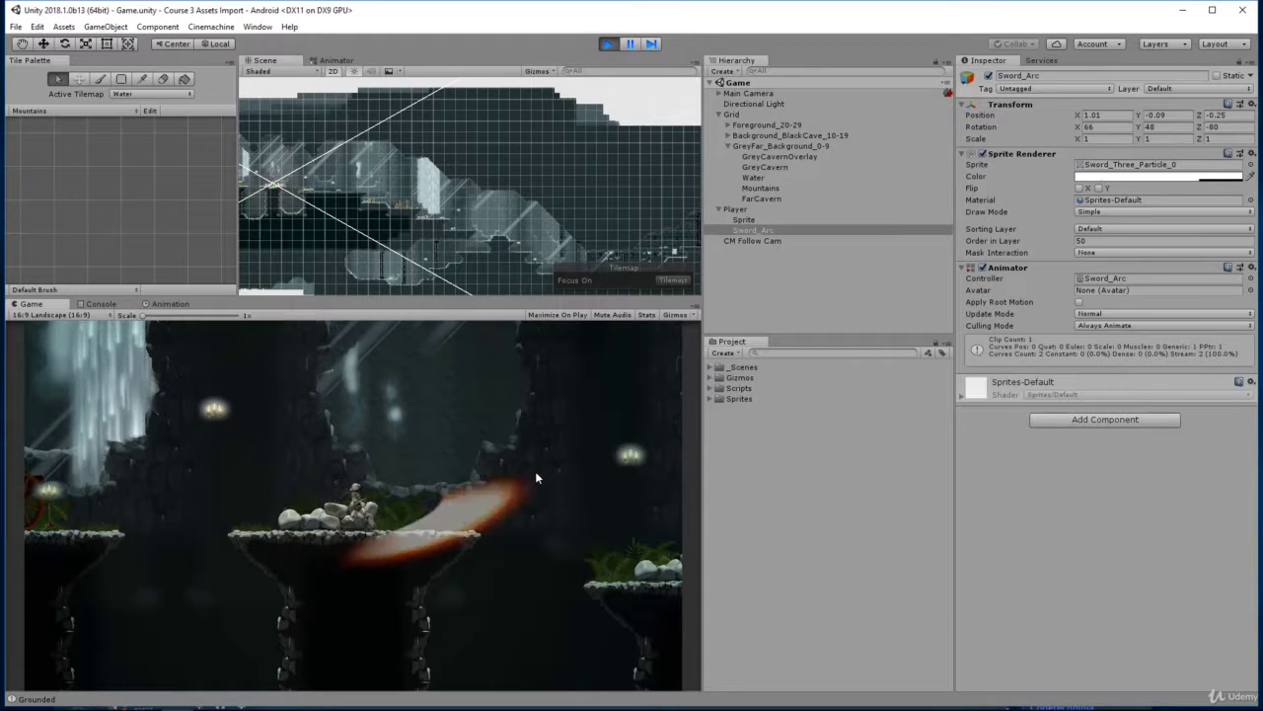
- Stop Play and expand the Sprites folder in the Project panel
{"action": "left_click", "coordinate": [606, 44]}
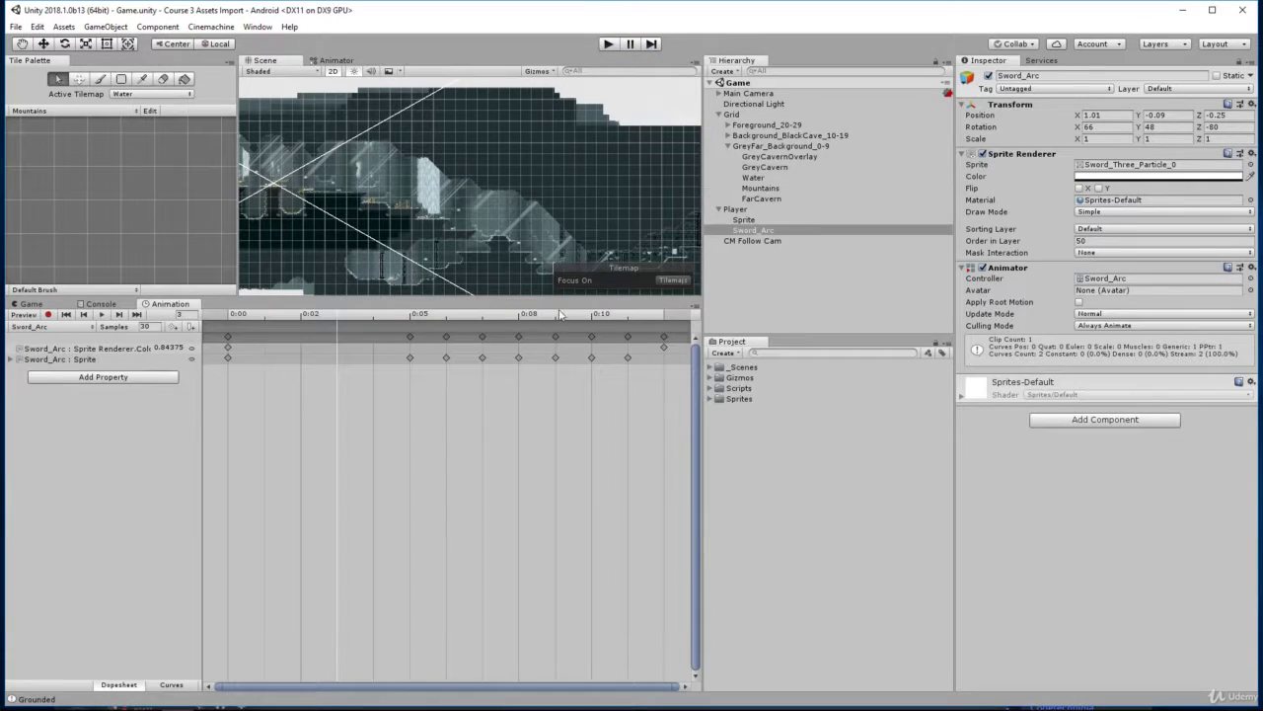
{"action": "double_click", "coordinate": [750, 400]}
{"action": "left_click", "coordinate": [767, 410]}
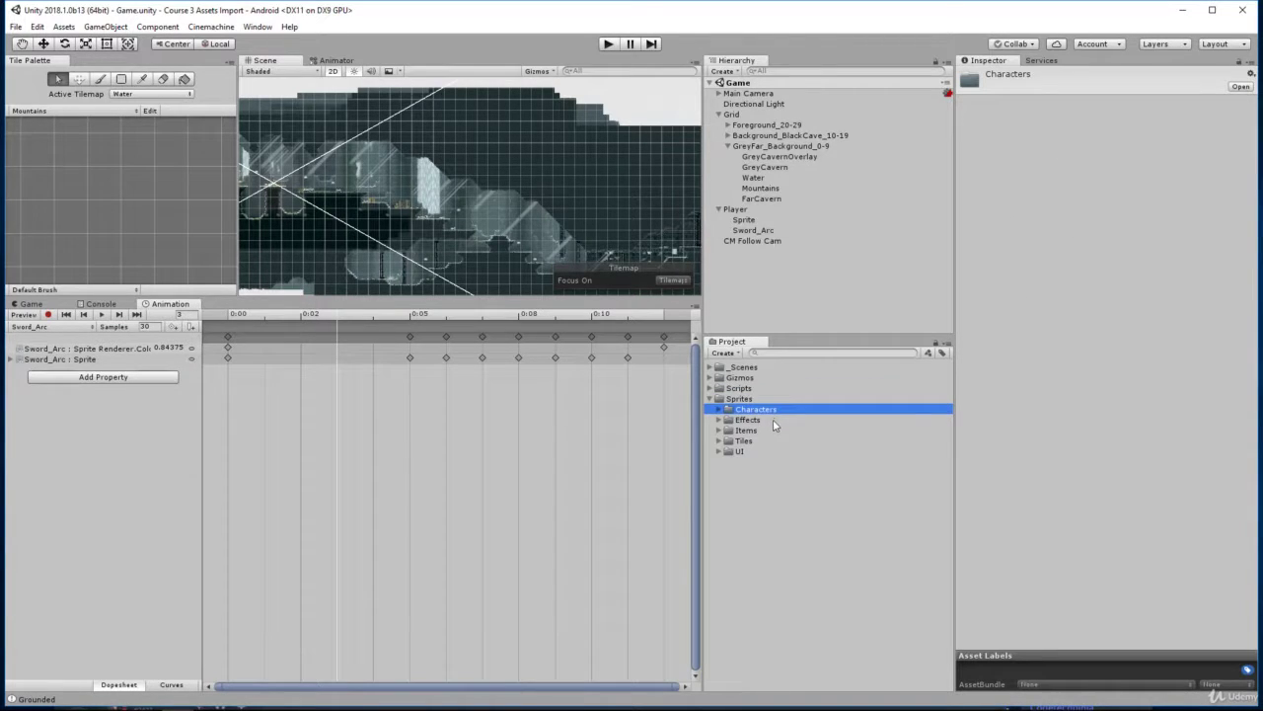
{"action": "key", "text": "Down"}
{"action": "key", "text": "Down"}
{"action": "key", "text": "Up"}
{"action": "key", "text": "Up"}
{"action": "key", "text": "Left"}
{"action": "key", "text": "Left"}
{"action": "key", "text": "Right"}
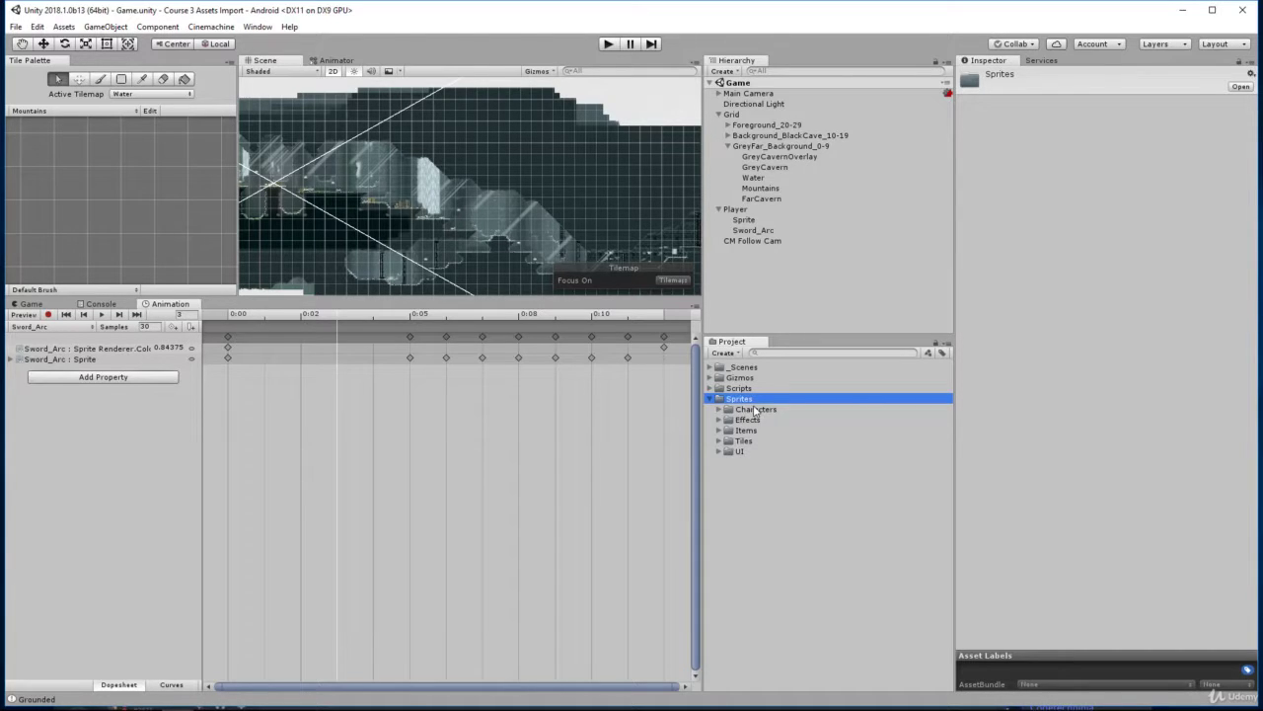
{"action": "key", "text": "Left"}
{"action": "key", "text": "Left"}
{"action": "key", "text": "Right"}
{"action": "key", "text": "Right"}
- Create a new folder named 'Materials' inside Sprites
{"action": "right_click", "coordinate": [731, 405]}
{"action": "mouse_move", "coordinate": [766, 408]}
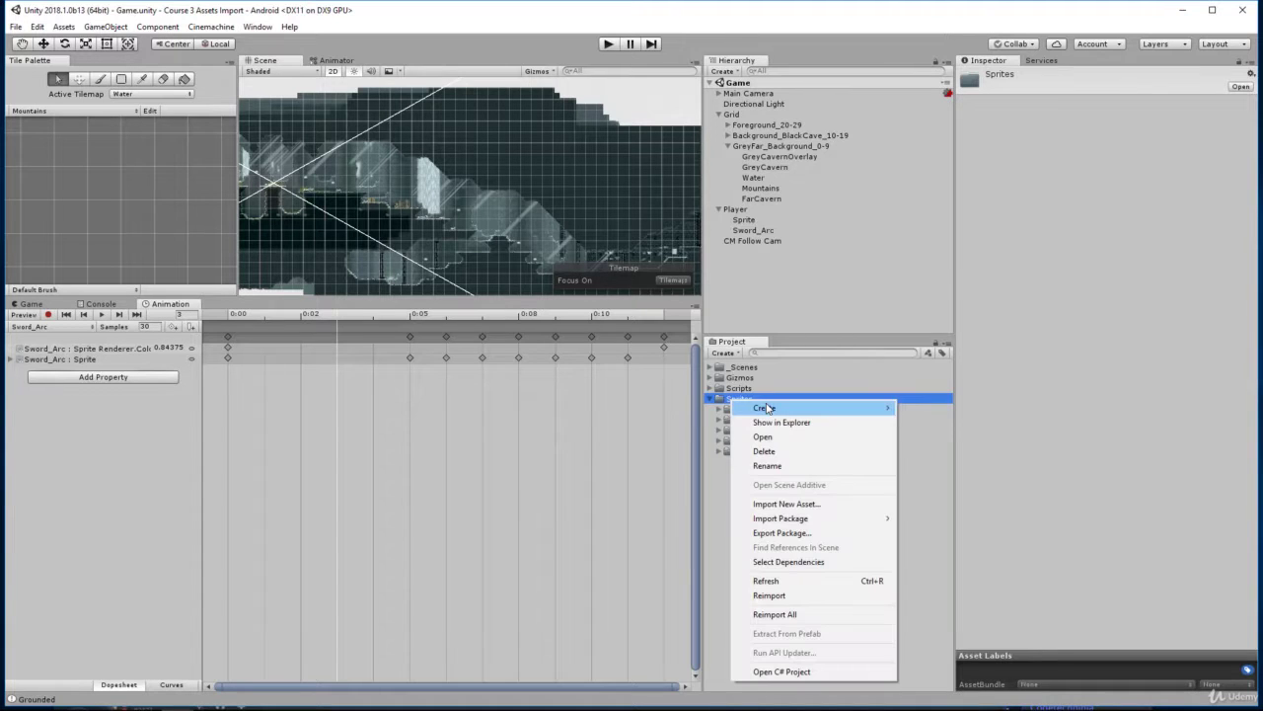
{"action": "left_click", "coordinate": [946, 143]}
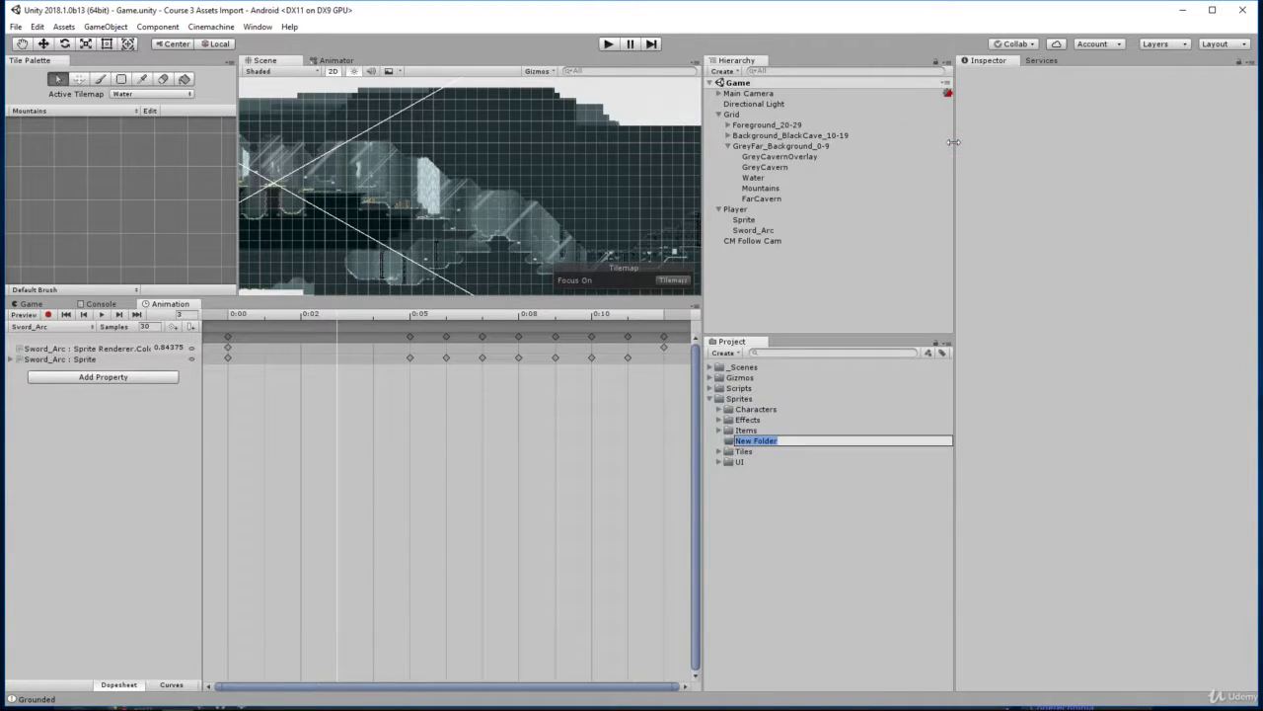
{"action": "type", "text": "Materials"}
{"action": "key", "text": "Return"}
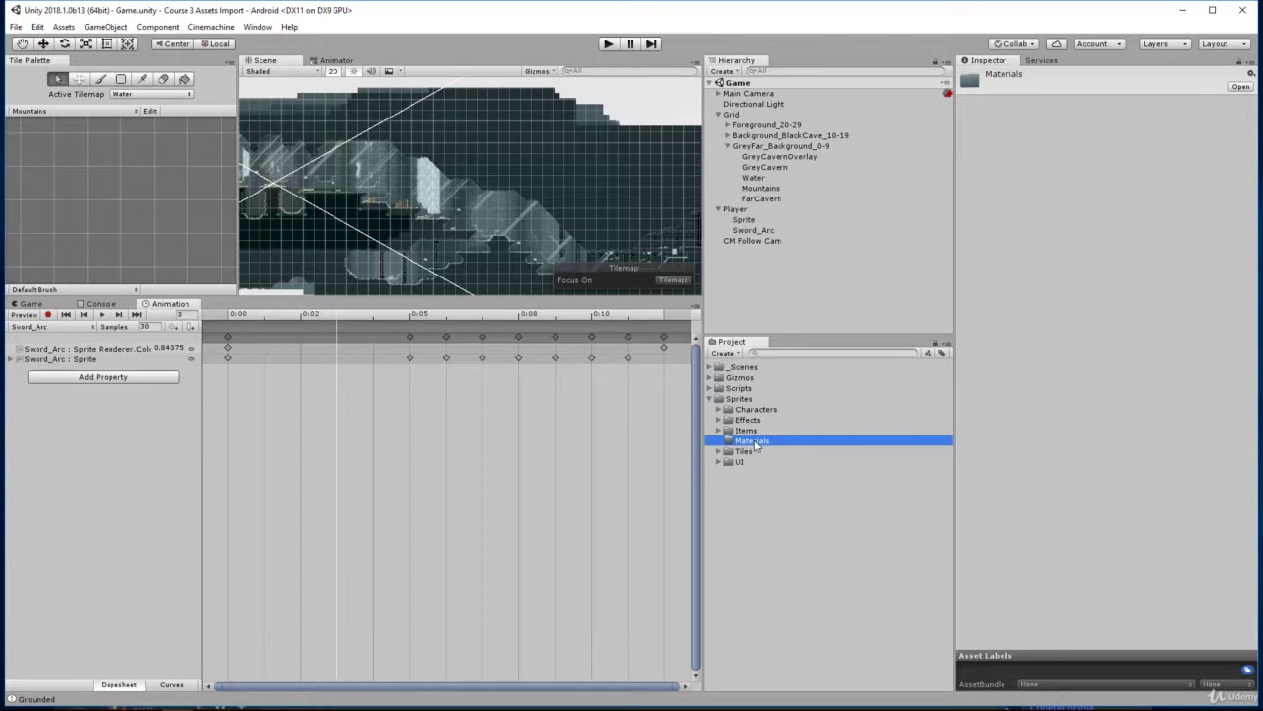
- Create a Physics Material 2D named 'Floor' in Materials and set its friction to 0
{"action": "right_click", "coordinate": [755, 446]}
{"action": "mouse_move", "coordinate": [834, 167]}
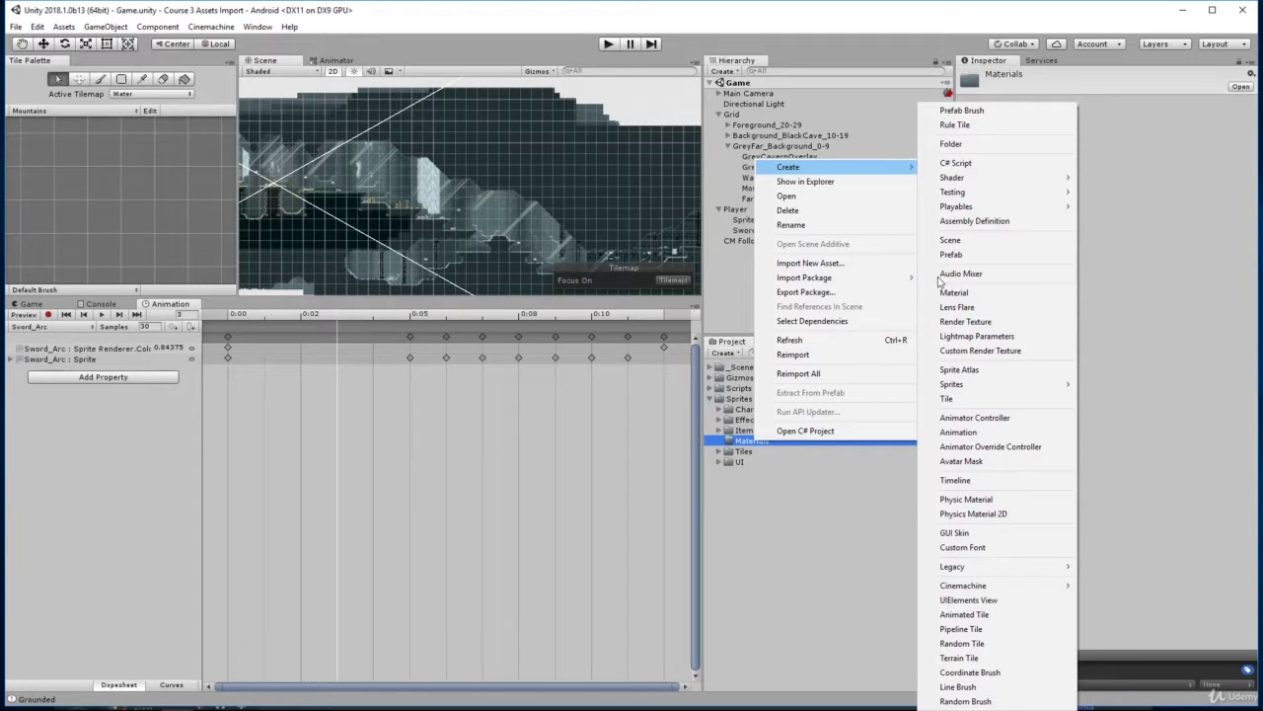
{"action": "left_click", "coordinate": [997, 514]}
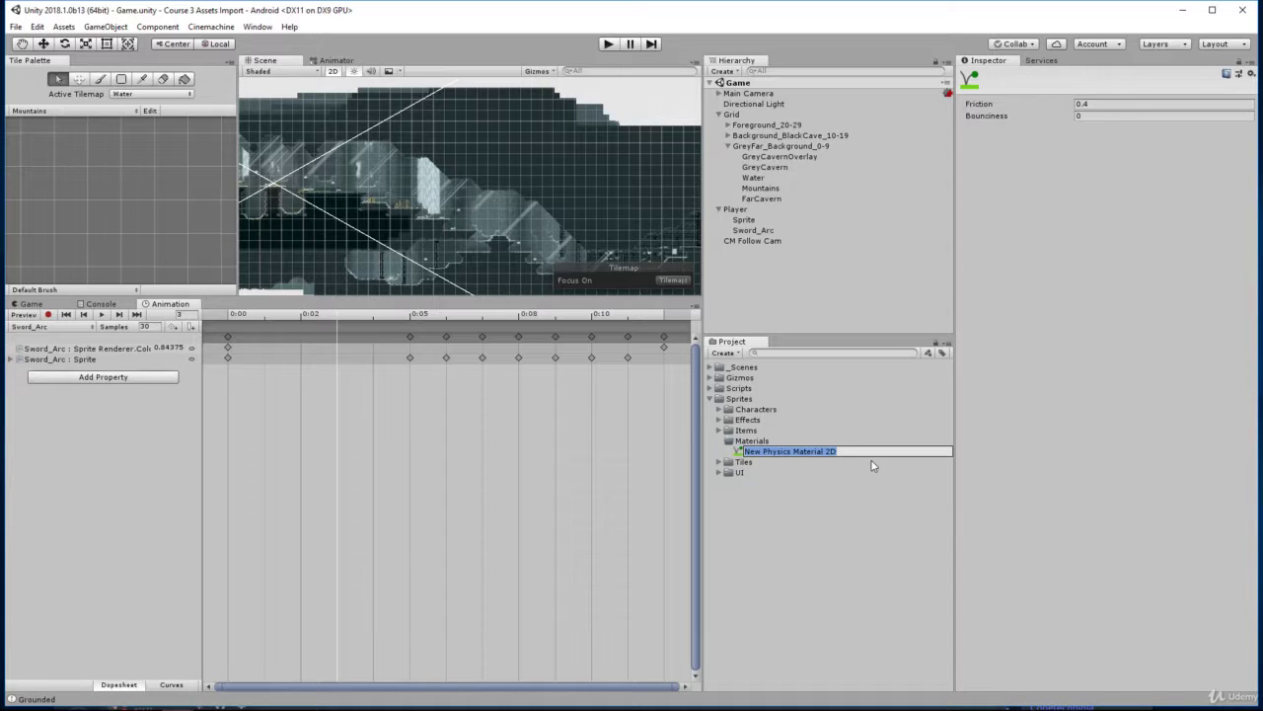
{"action": "type", "text": "Sli"}
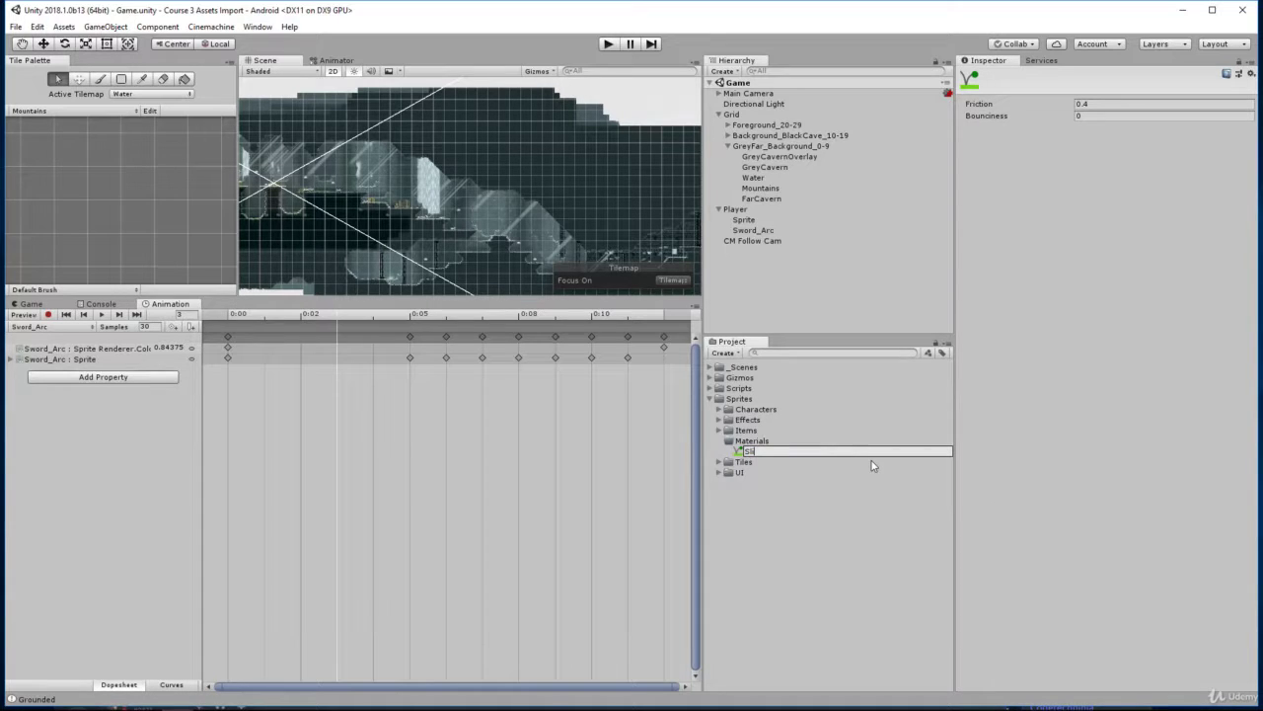
{"action": "key", "text": "BackSpace"}
{"action": "key", "text": "BackSpace"}
{"action": "key", "text": "BackSpace"}
{"action": "type", "text": "oor"}
{"action": "key", "text": "Return"}
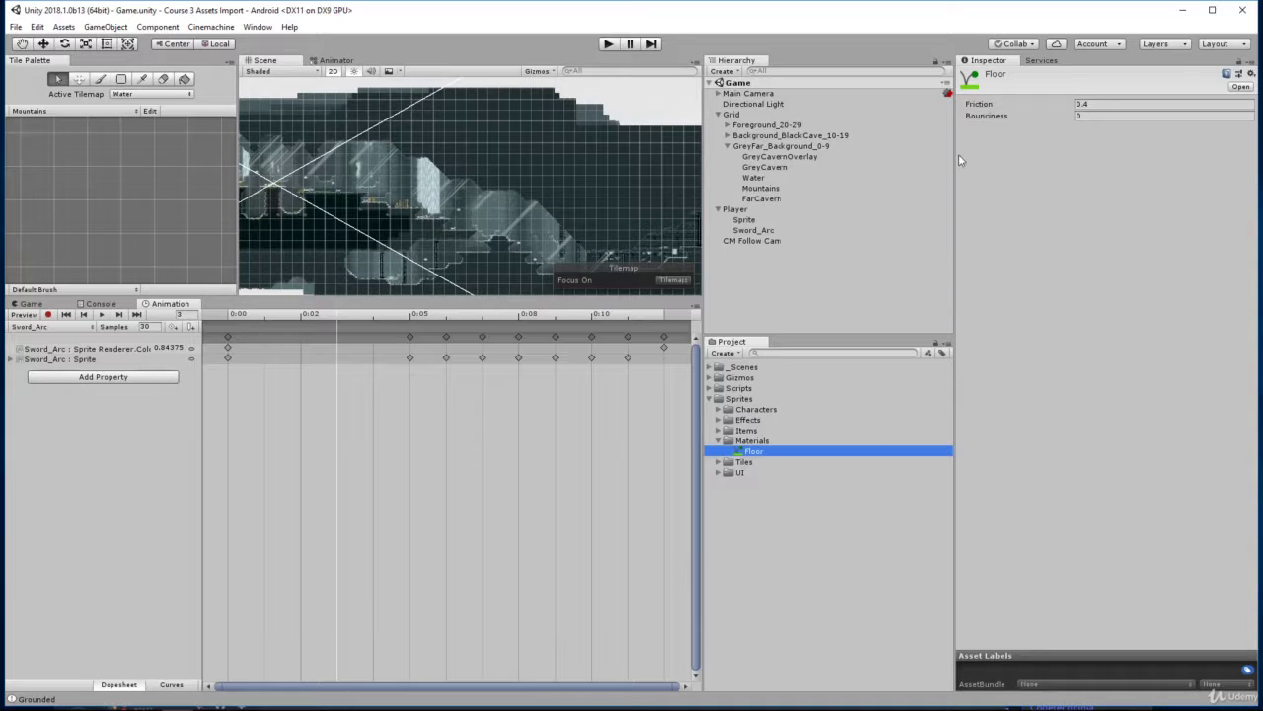
{"action": "left_click", "coordinate": [1087, 104]}
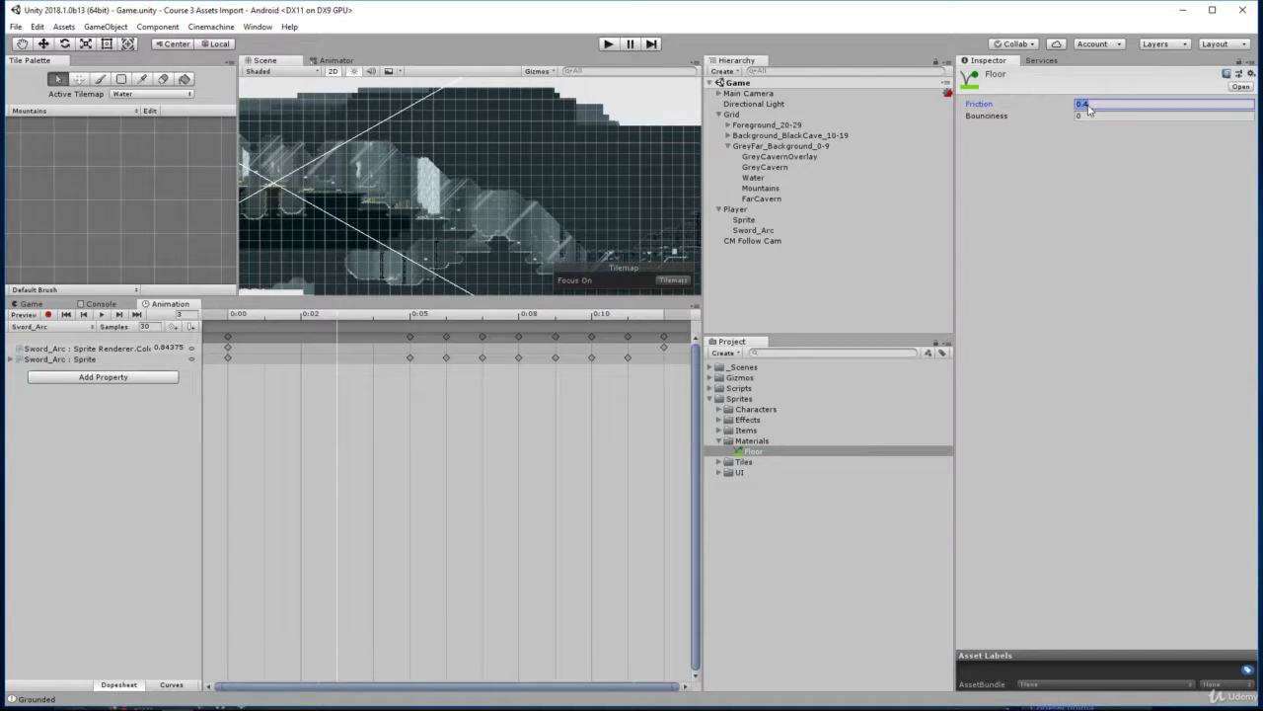
{"action": "type", "text": "0"}
{"action": "key", "text": "Return"}
- Select the Floor tilemap under Grid > Foreground_20-29 and assign the Floor material to its Rigidbody 2D
{"action": "left_click", "coordinate": [756, 149]}
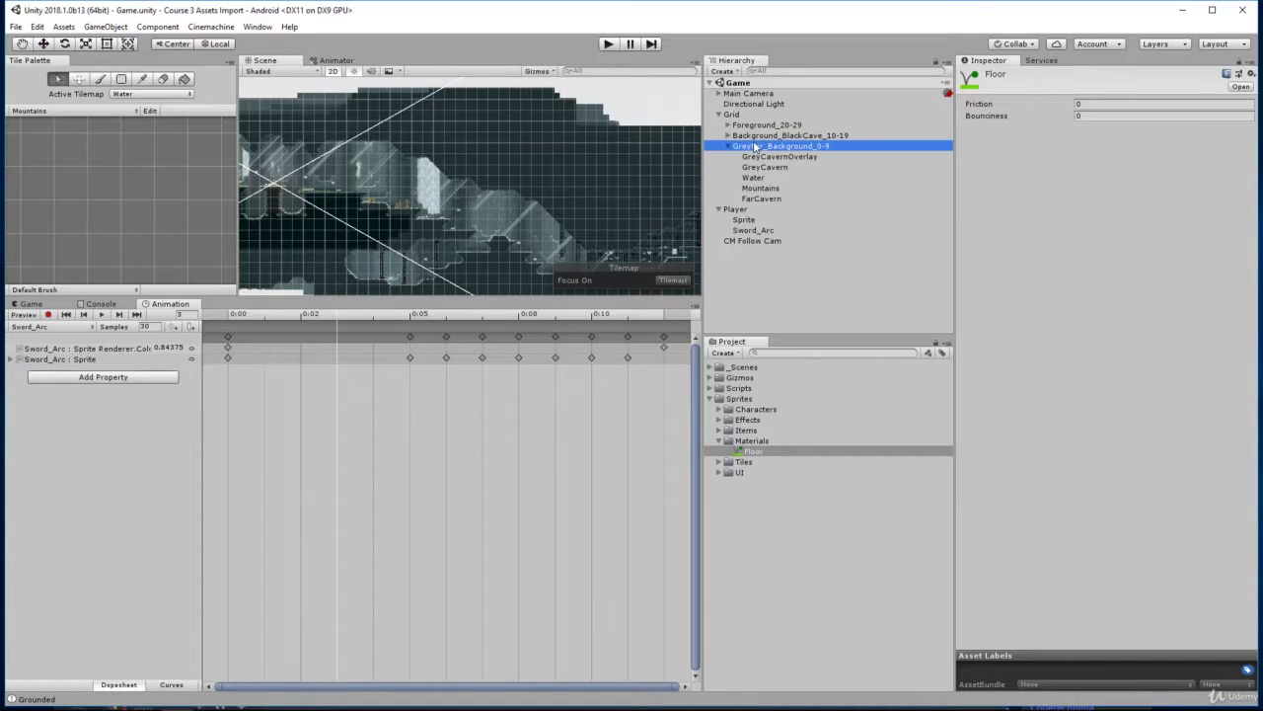
{"action": "key", "text": "Left"}
{"action": "key", "text": "Up"}
{"action": "key", "text": "Up"}
{"action": "key", "text": "Up"}
{"action": "key", "text": "Left"}
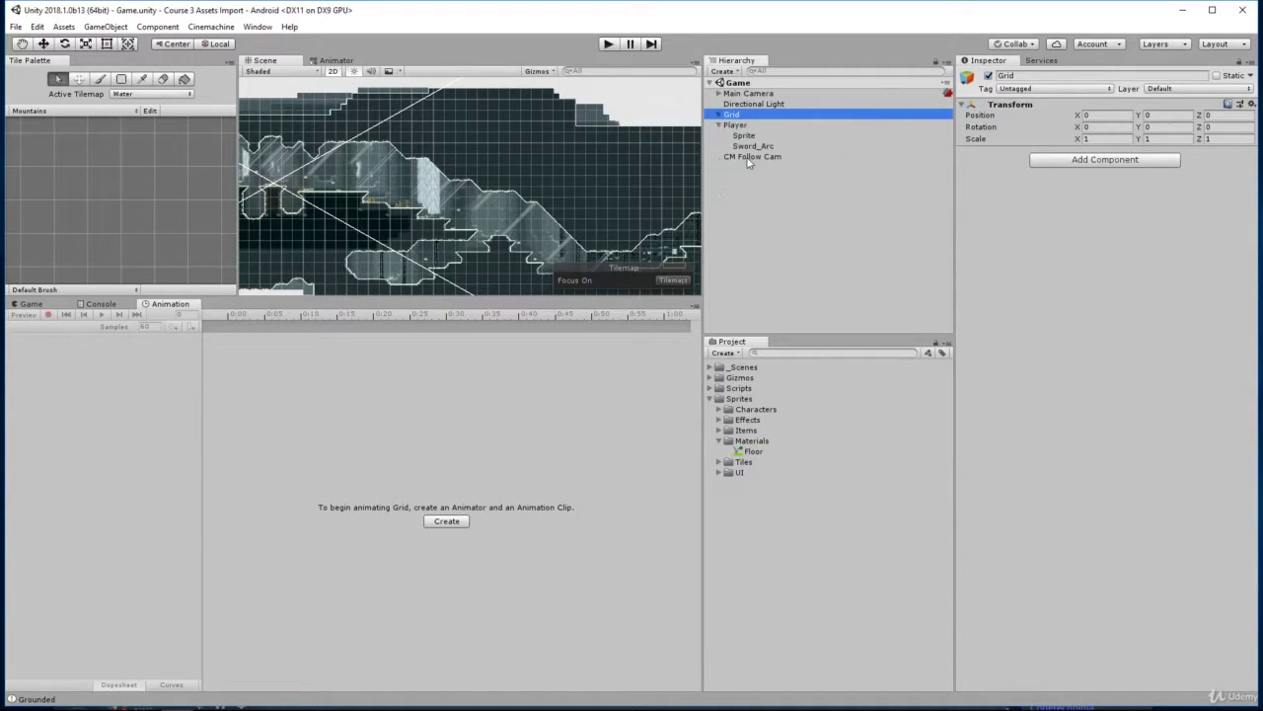
{"action": "key", "text": "Right"}
{"action": "key", "text": "Down"}
{"action": "key", "text": "Right"}
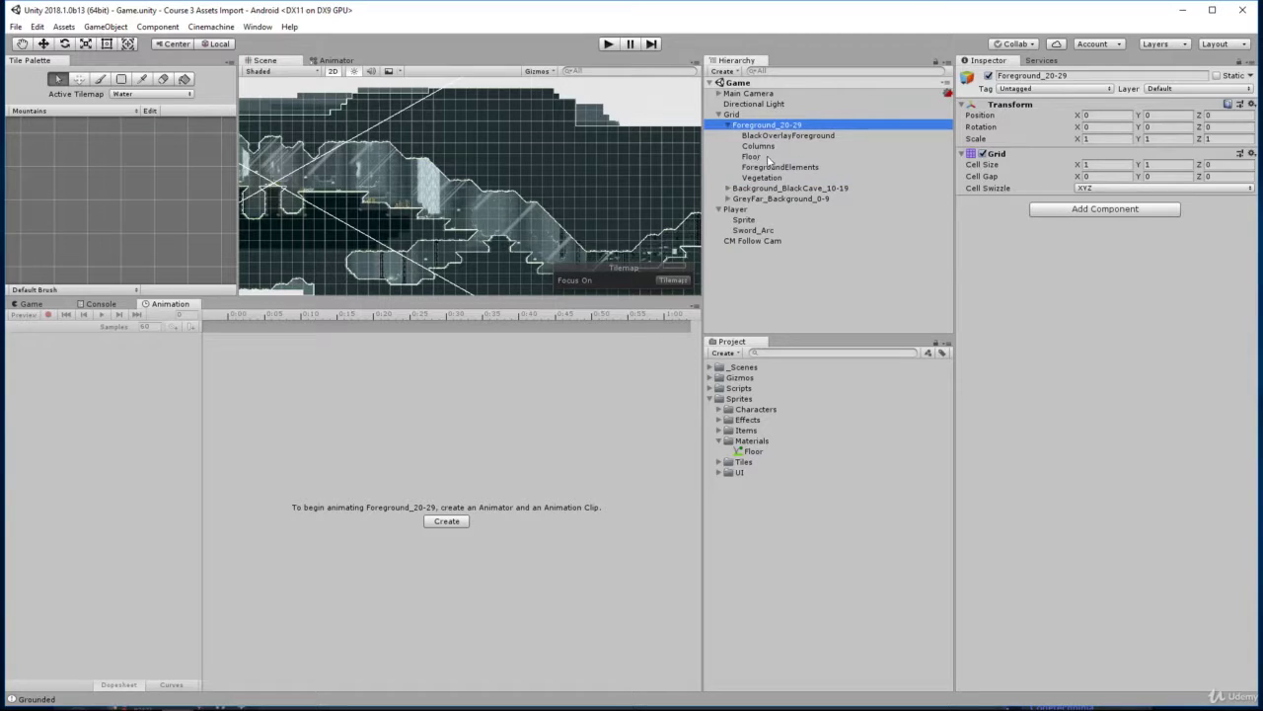
{"action": "left_click", "coordinate": [766, 157]}
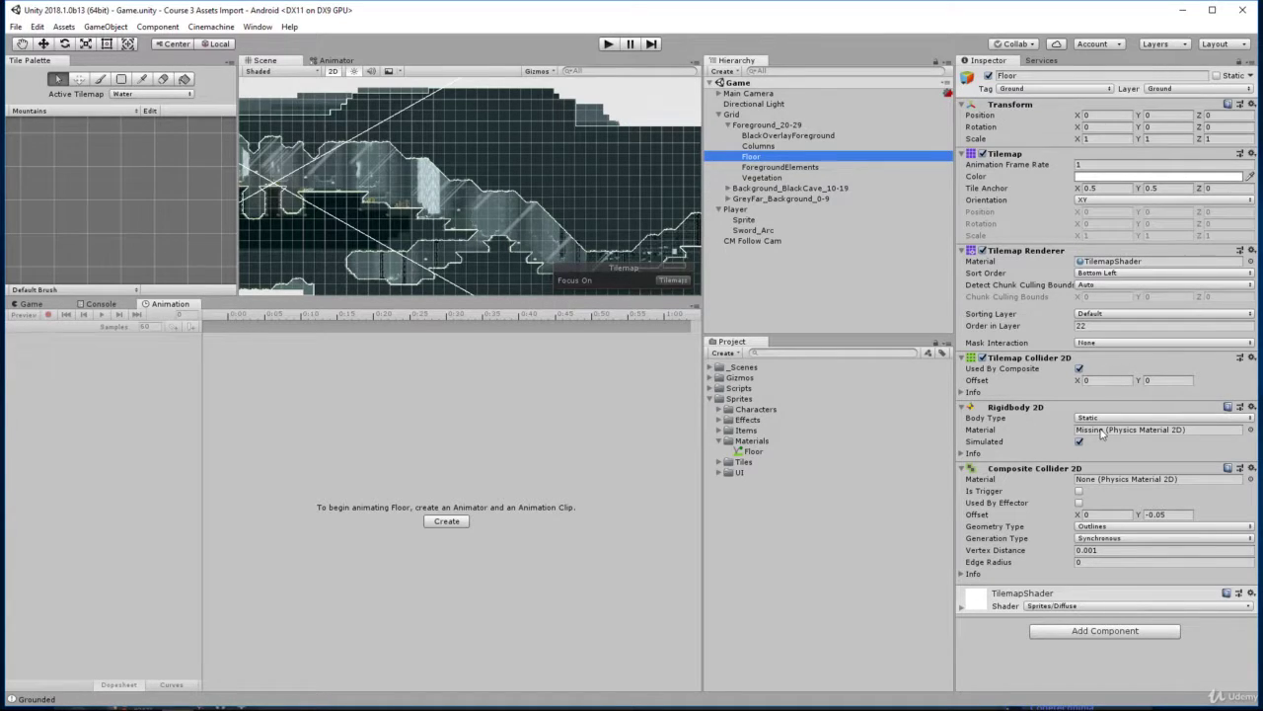
{"action": "left_click_drag", "start_coordinate": [755, 450], "coordinate": [1118, 431]}
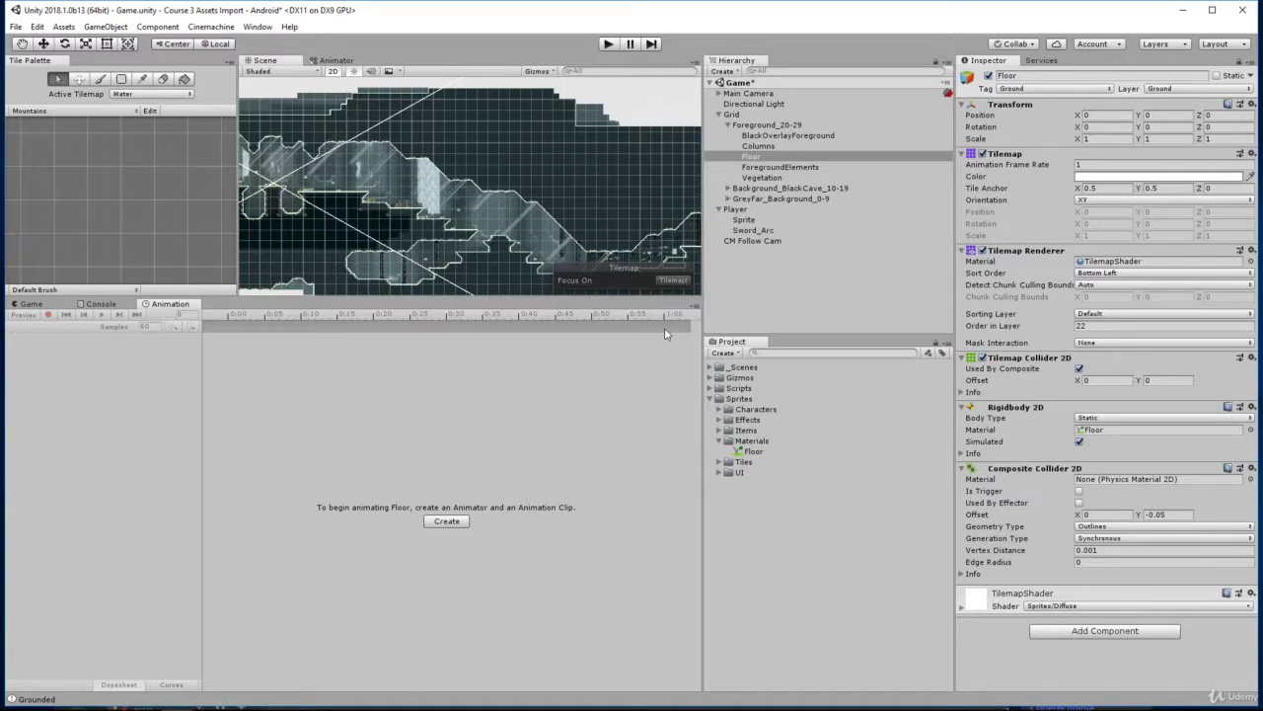
{"action": "key", "text": "ctrl+s"}
{"action": "left_click", "coordinate": [608, 45]}
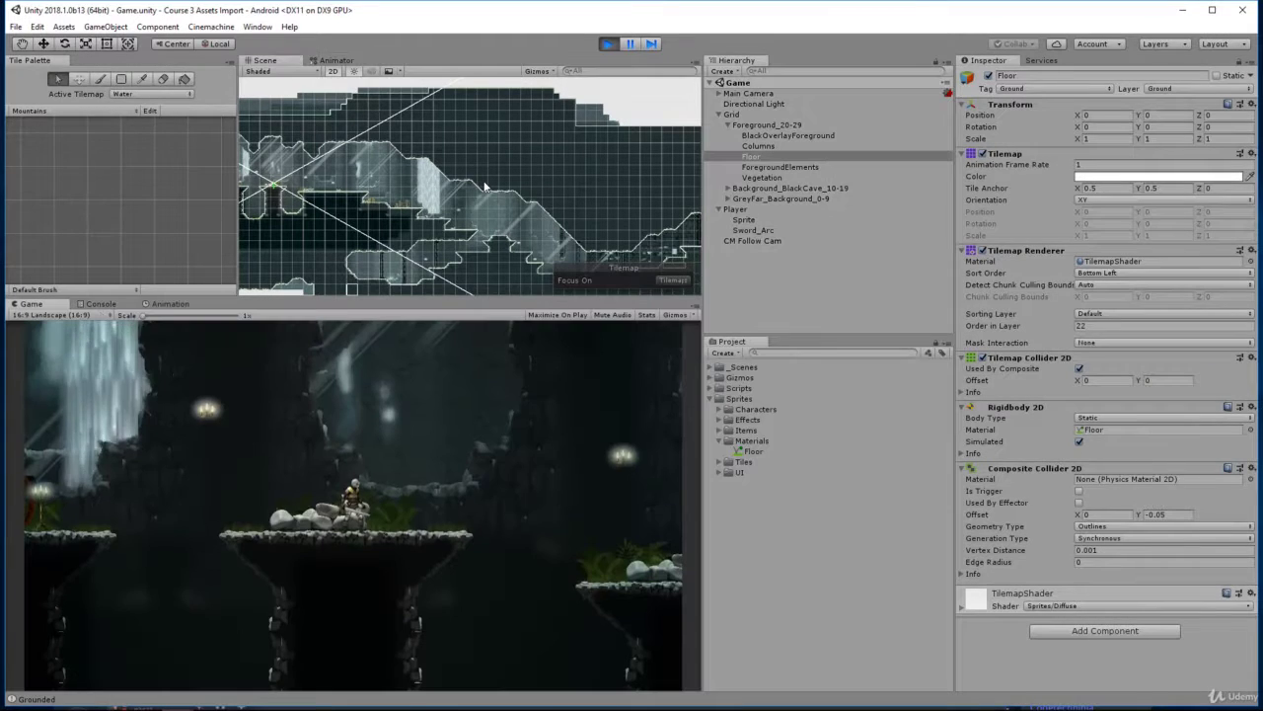
{"action": "key", "text": "Right"}
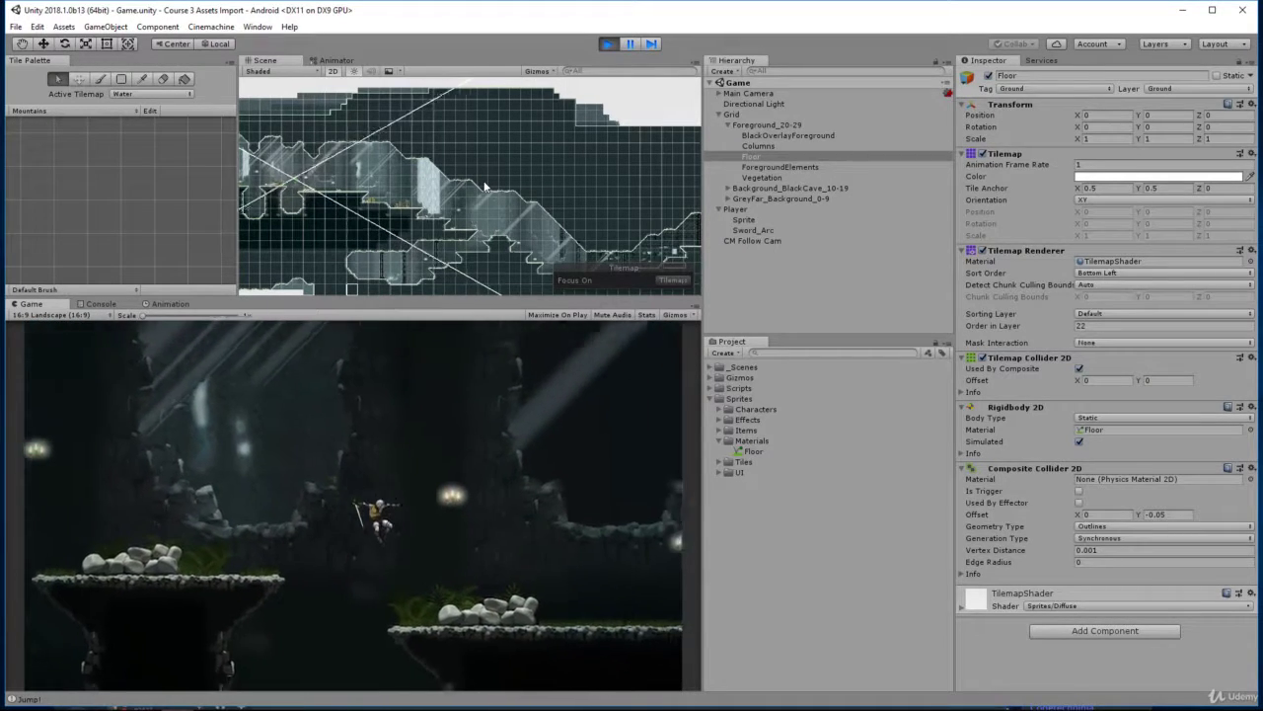
{"action": "key", "text": "space"}
{"action": "key", "text": "Right"}
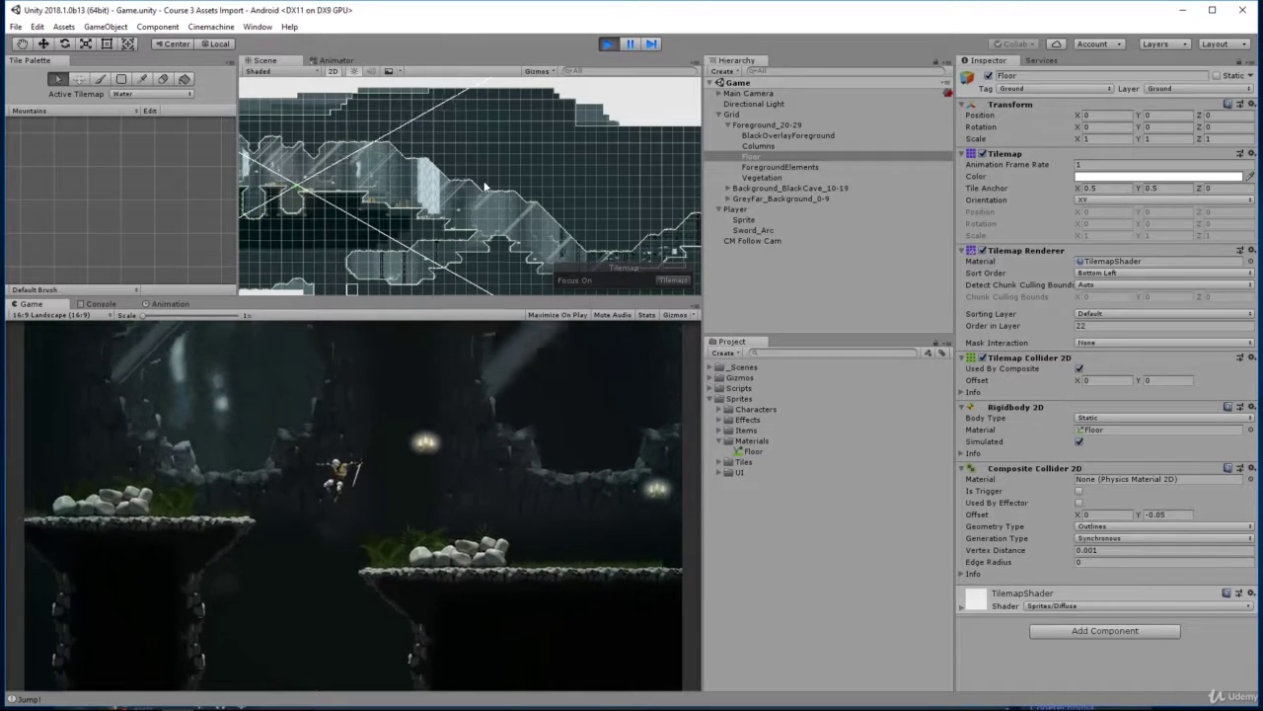
{"action": "key", "text": "Right"}
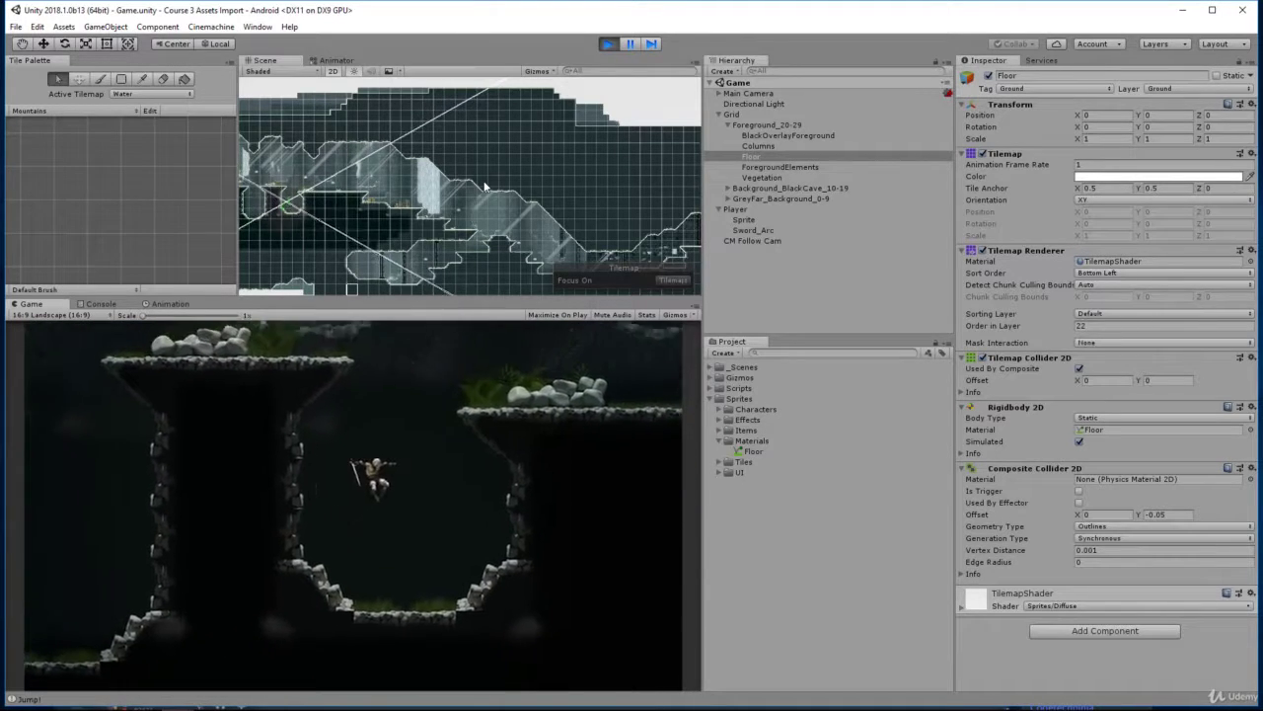
{"action": "key", "text": "Left"}
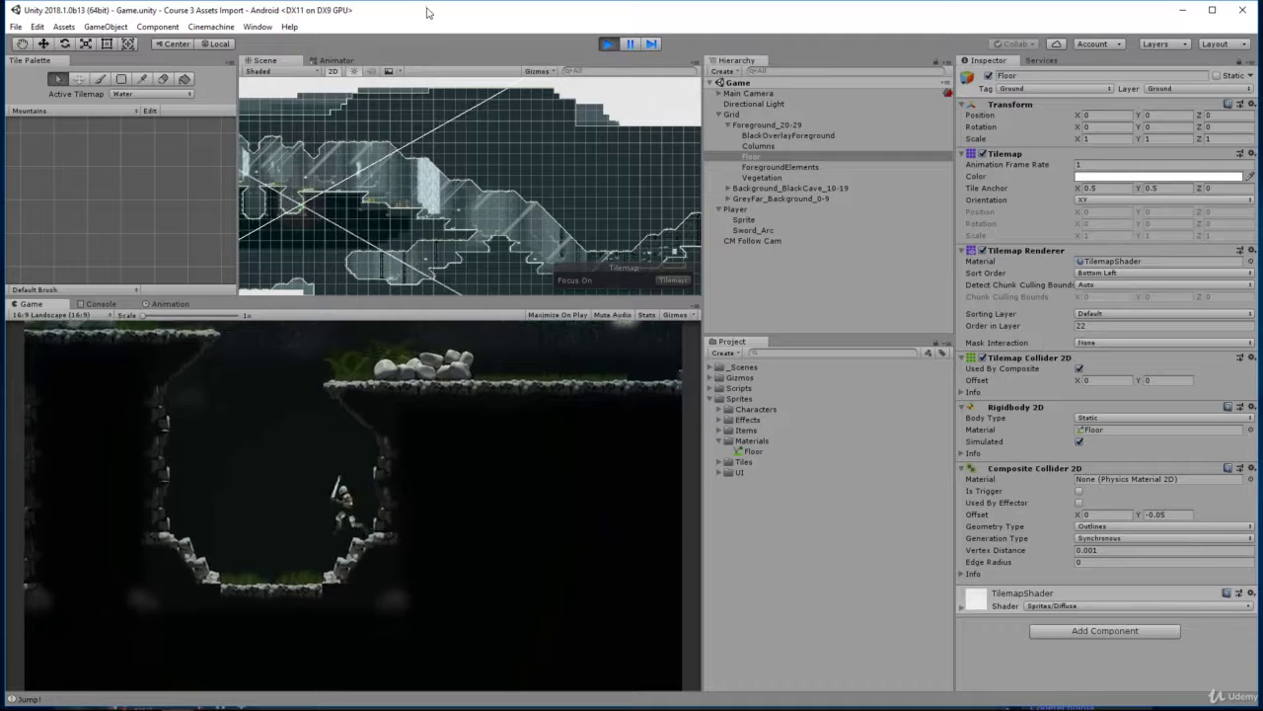
{"action": "left_click", "coordinate": [611, 44]}
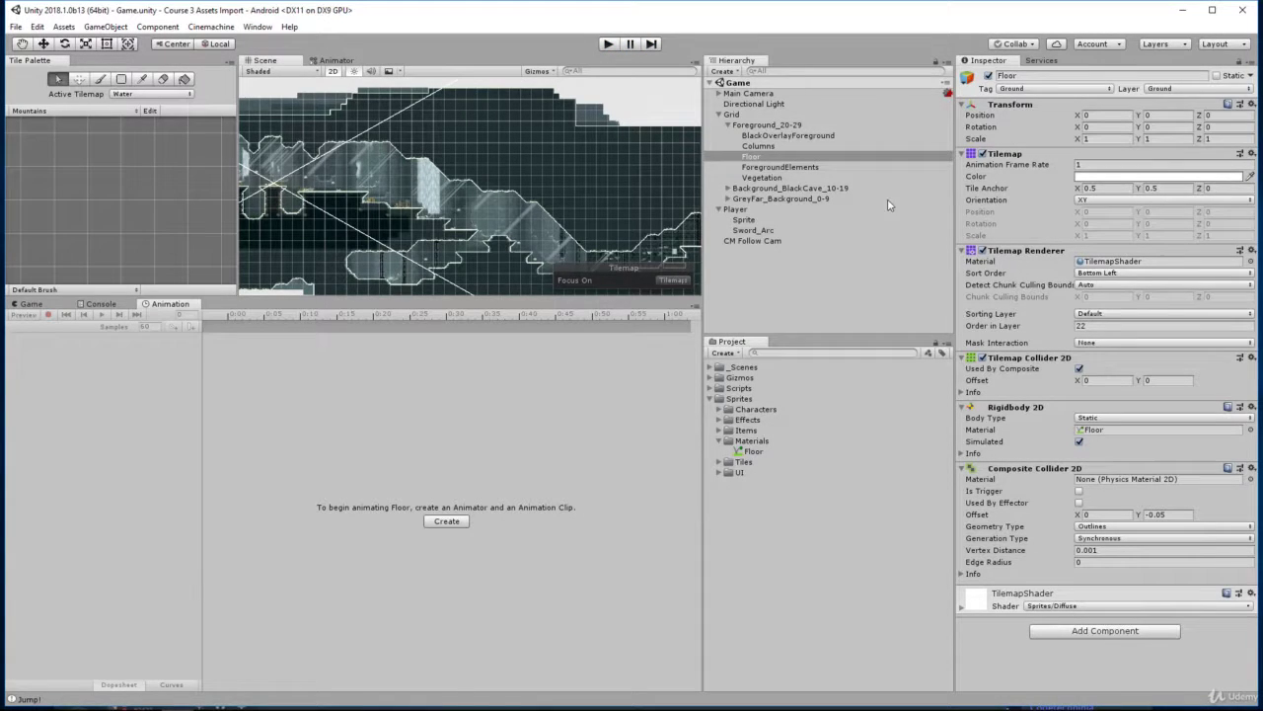